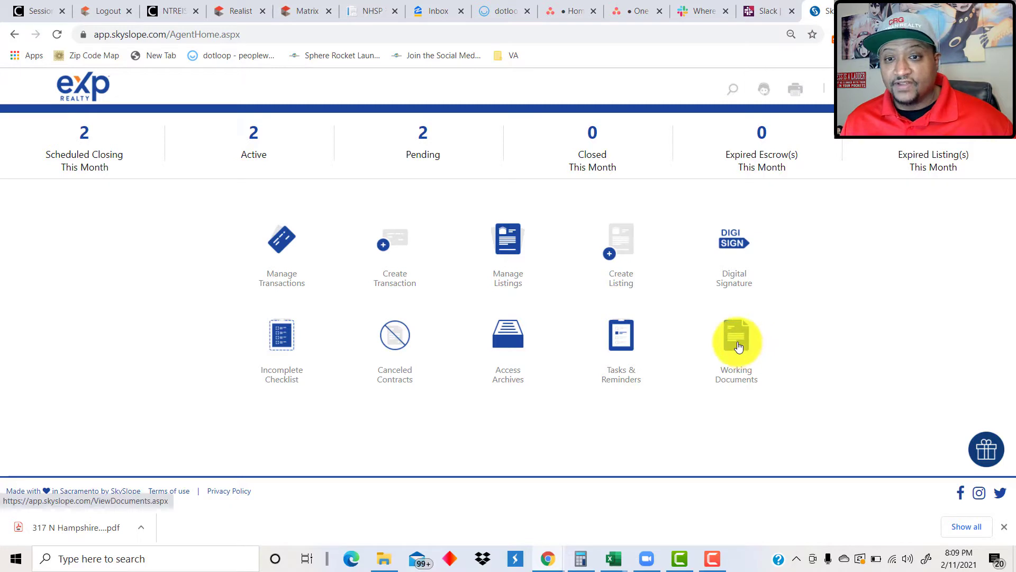
# Open the Lease Invoice Fillable folder under Office Docs to list Lease_Invoice_Form_Jan_2020.pdf.
pyautogui.click(738, 346)
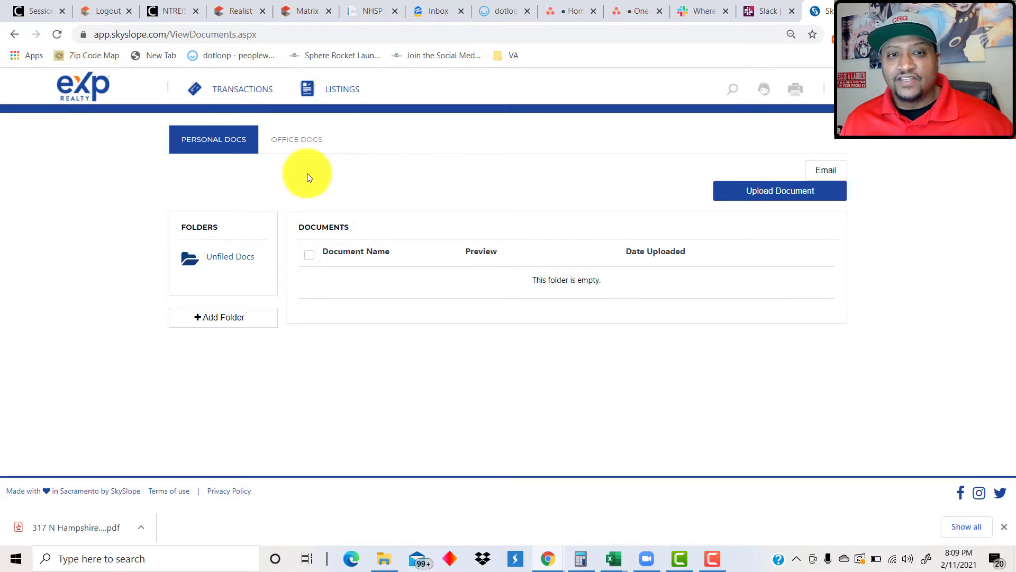
pyautogui.click(292, 147)
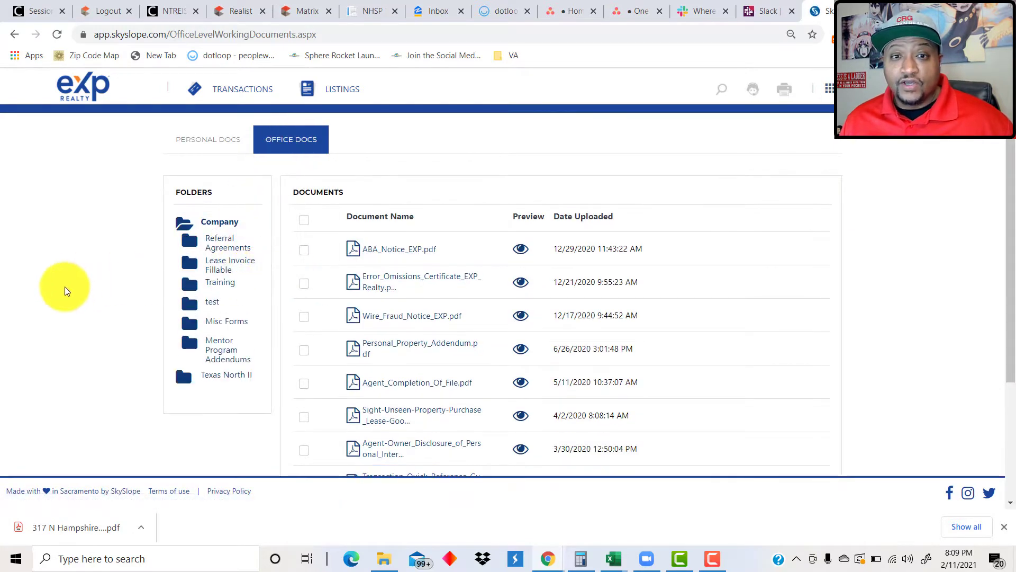
pyautogui.scroll(-3, 66, 291)
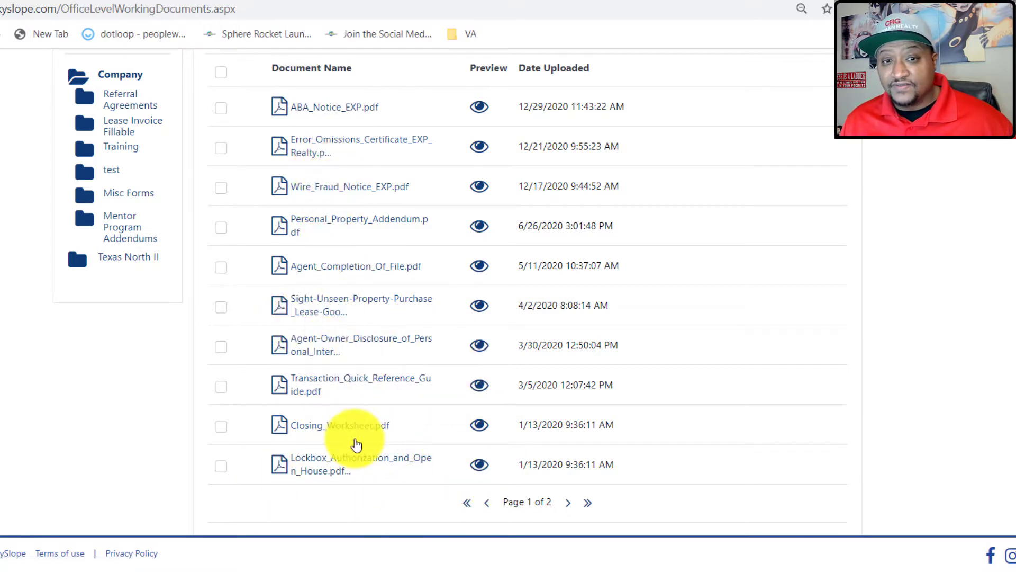
pyautogui.scroll(2, 137, 355)
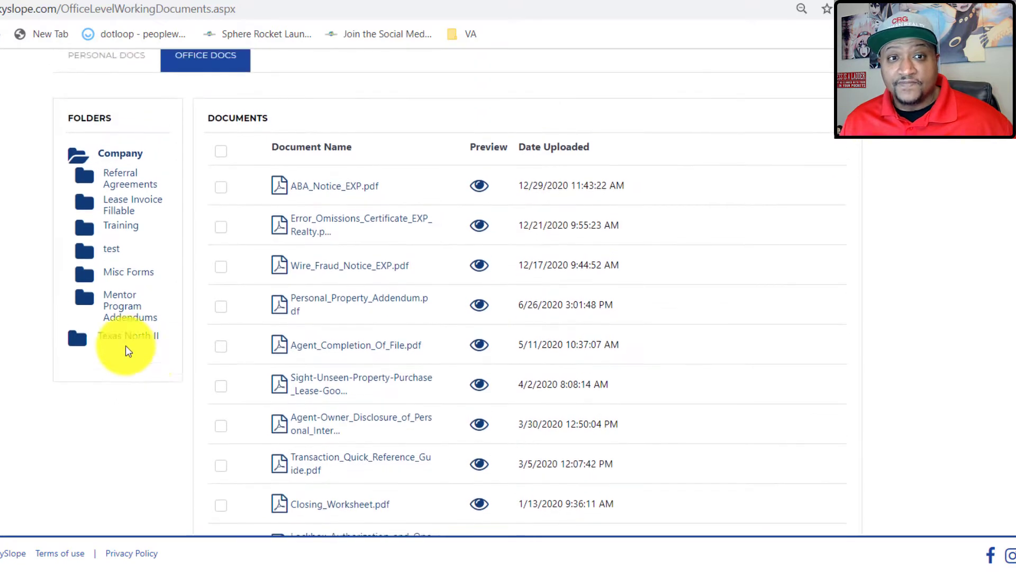
pyautogui.click(114, 212)
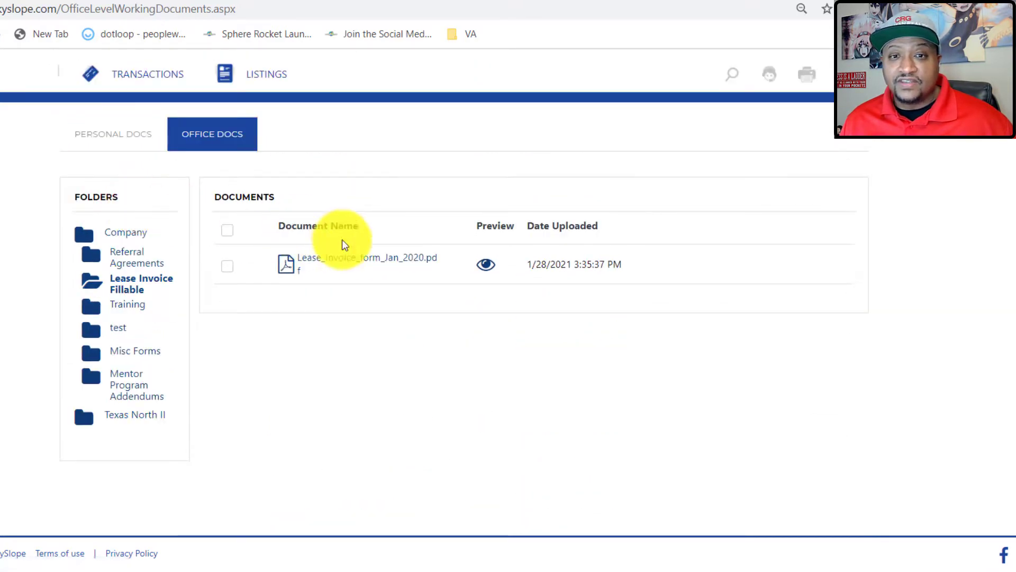
# Preview the Lease_Invoice_Form_Jan_2020.pdf lease invoice form, then close it.
pyautogui.click(486, 264)
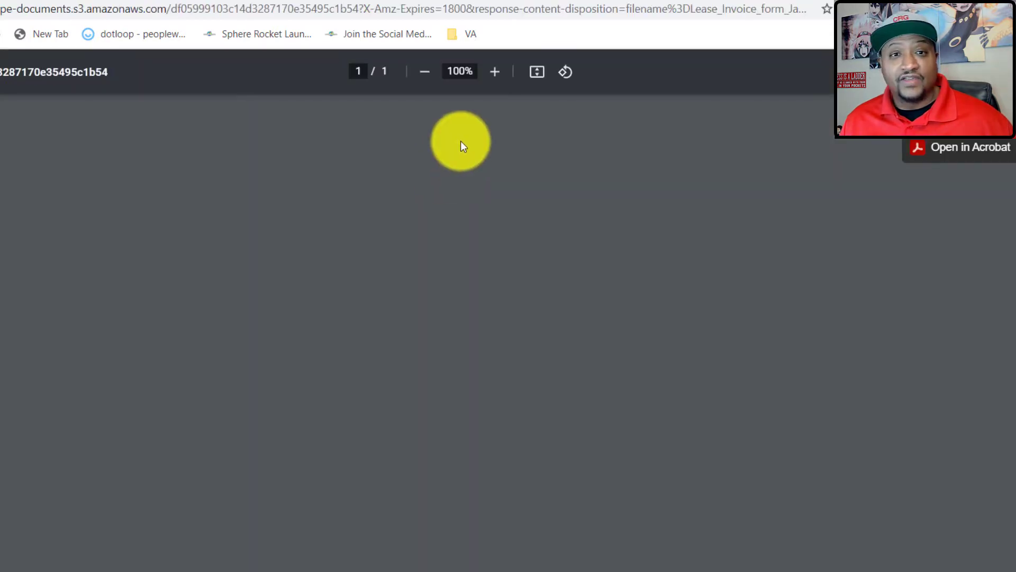
pyautogui.scroll(-7, 505, 254)
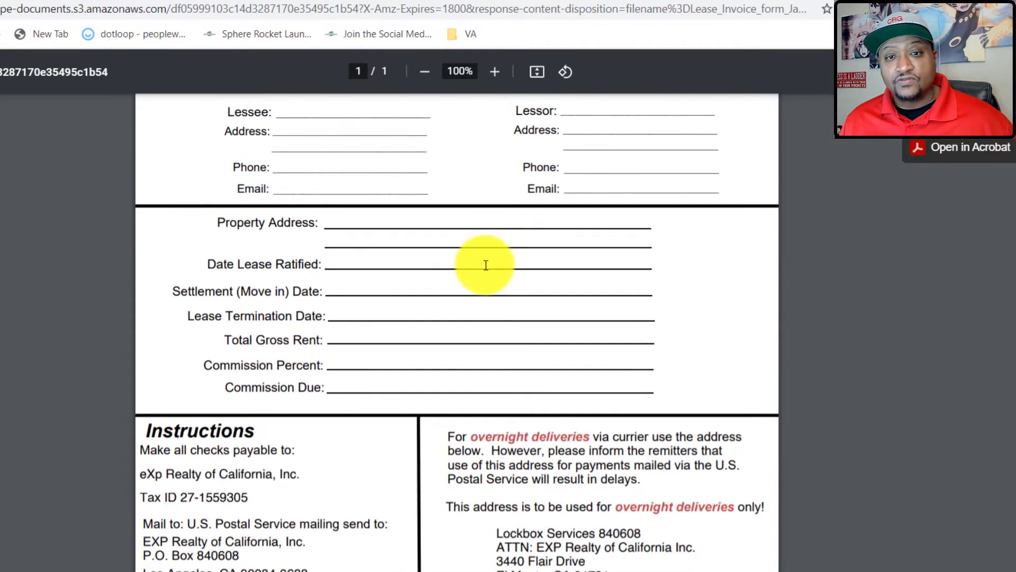
pyautogui.scroll(5, 456, 291)
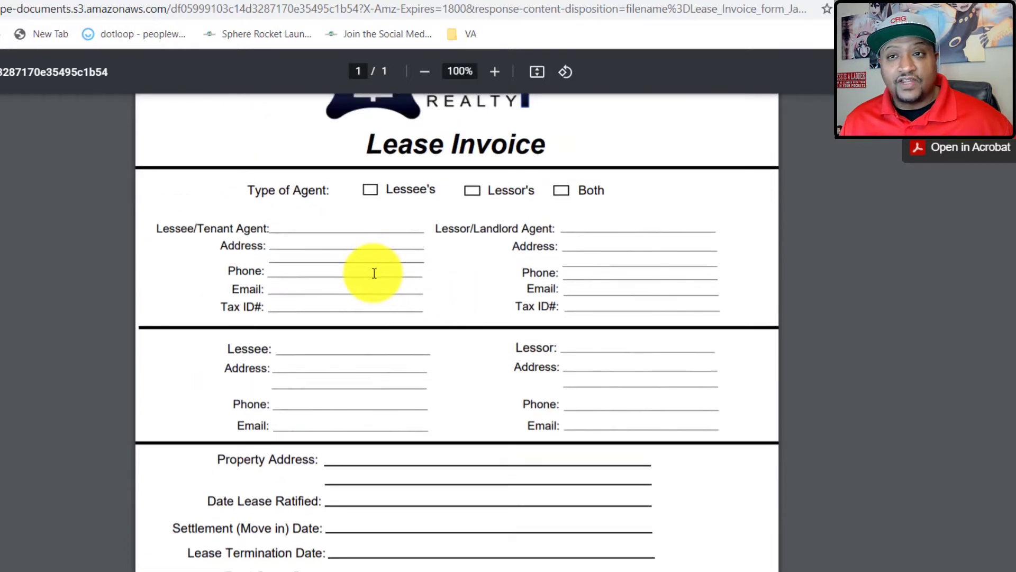
pyautogui.scroll(-5, 378, 267)
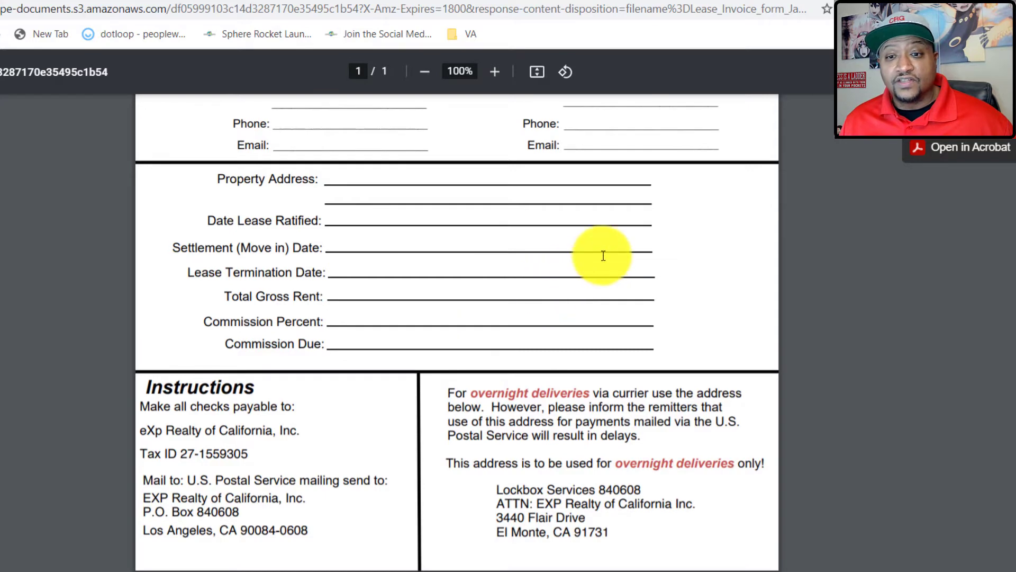
pyautogui.scroll(6, 609, 251)
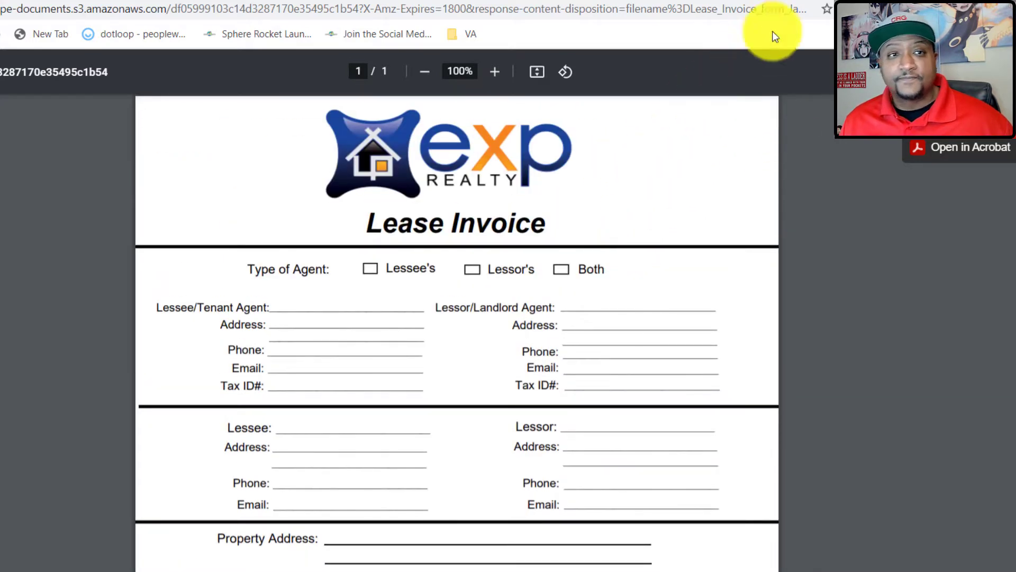
pyautogui.click(868, 0)
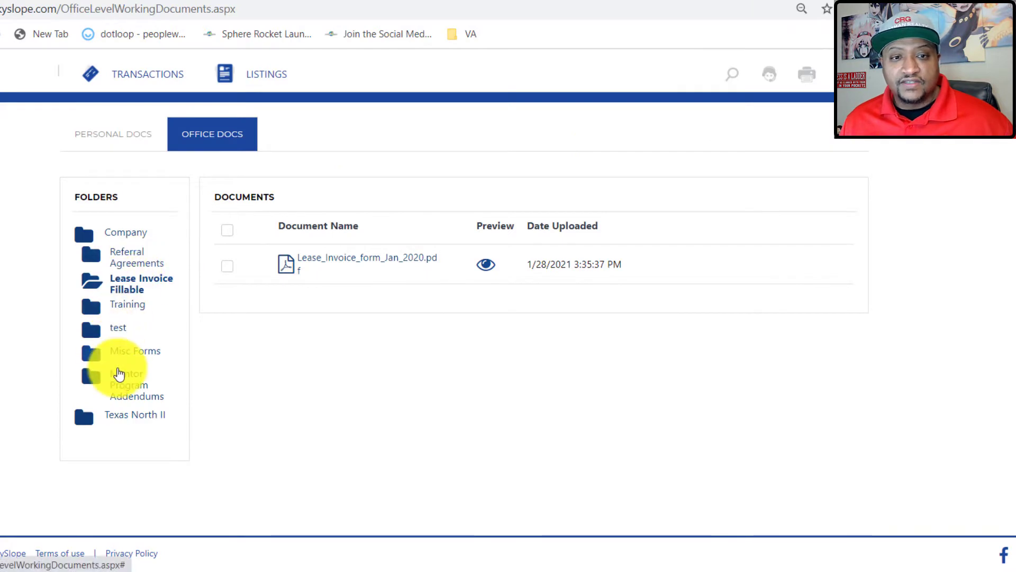
# Preview the ABA Disclosure Statement in the Texas North II folder, then close it.
pyautogui.click(121, 418)
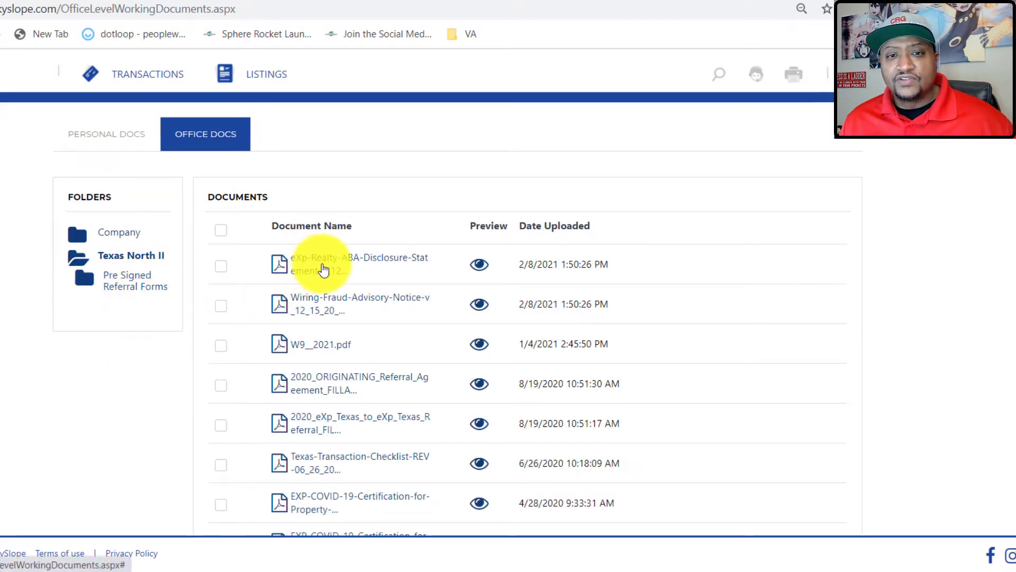
pyautogui.click(473, 263)
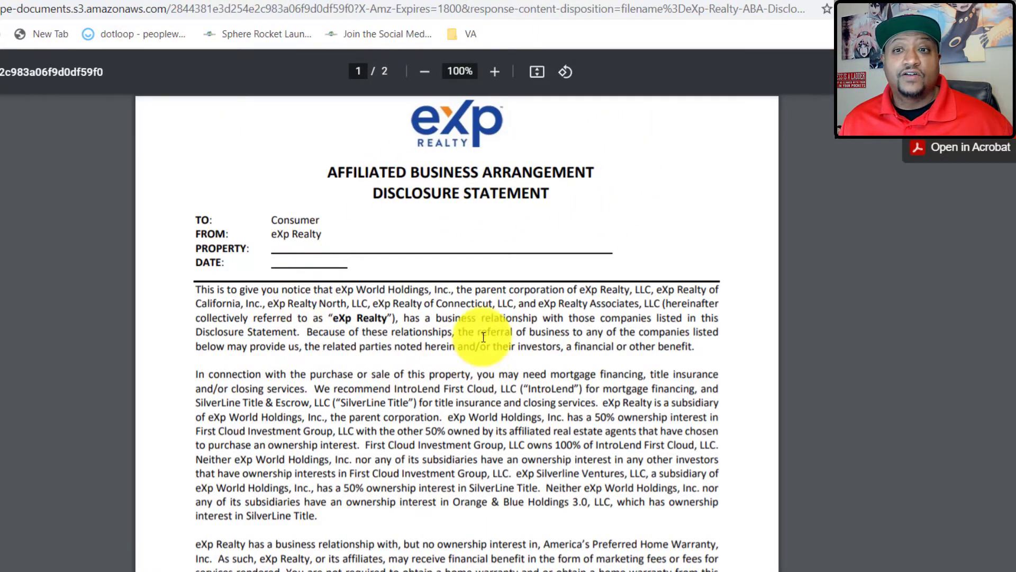
pyautogui.scroll(-1, 420, 311)
pyautogui.scroll(-20, 419, 311)
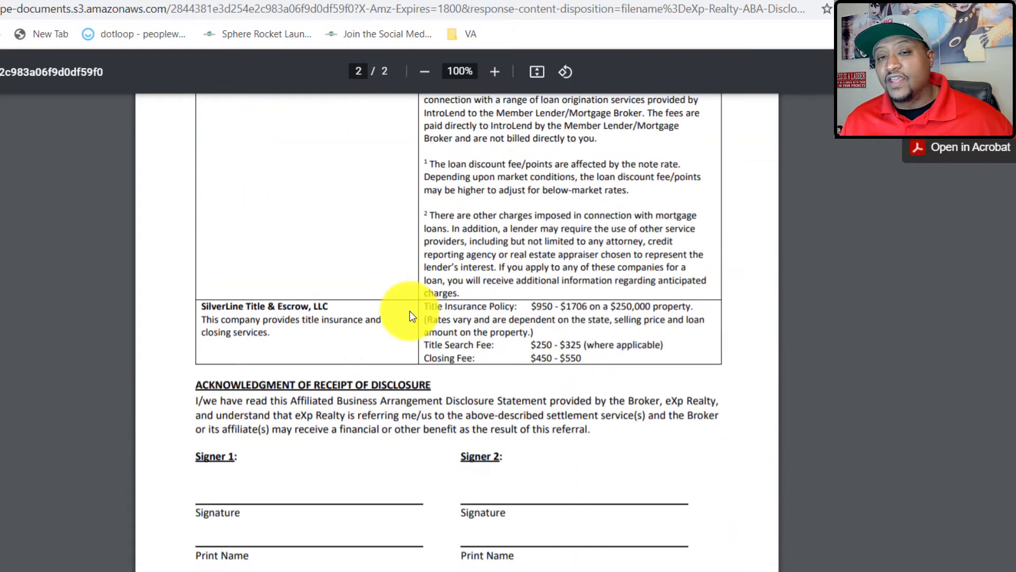
pyautogui.scroll(-1, 403, 321)
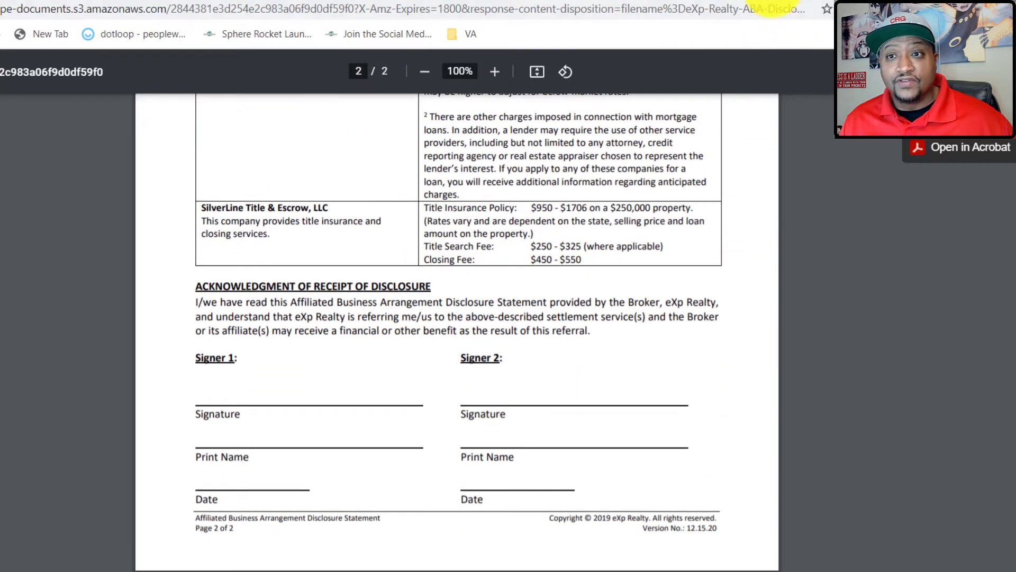
pyautogui.click(774, 0)
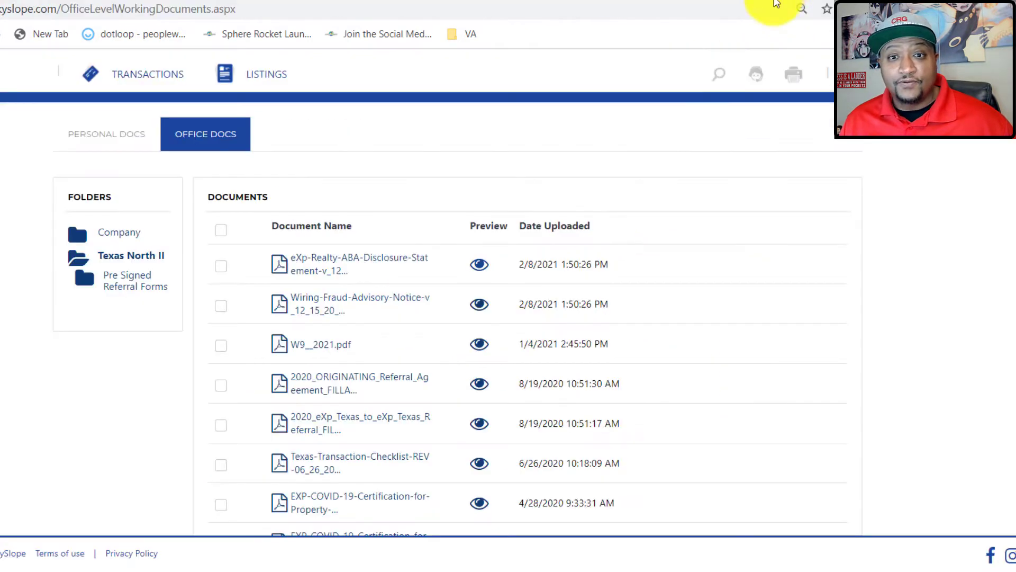
pyautogui.click(339, 300)
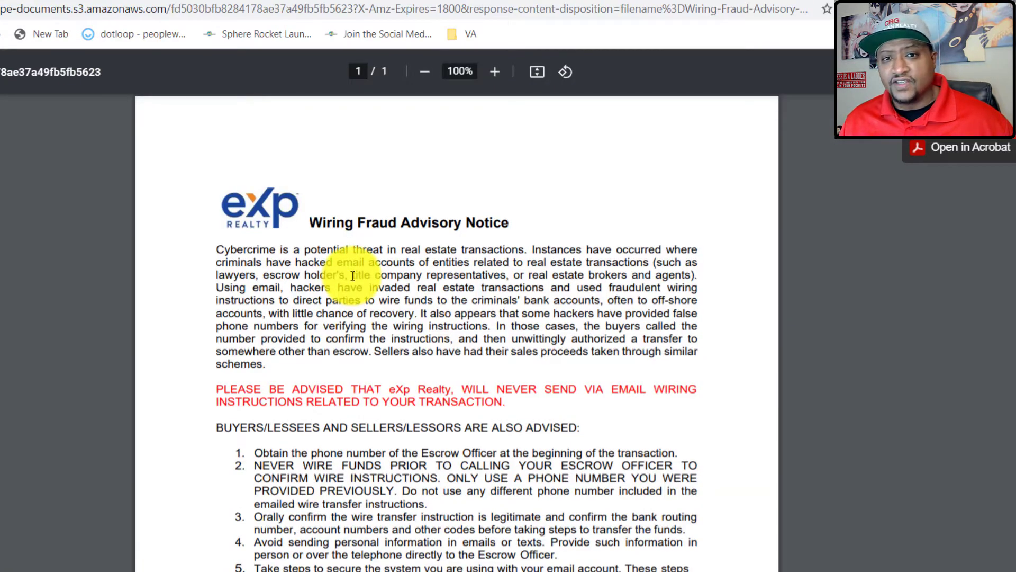
pyautogui.scroll(-7, 352, 283)
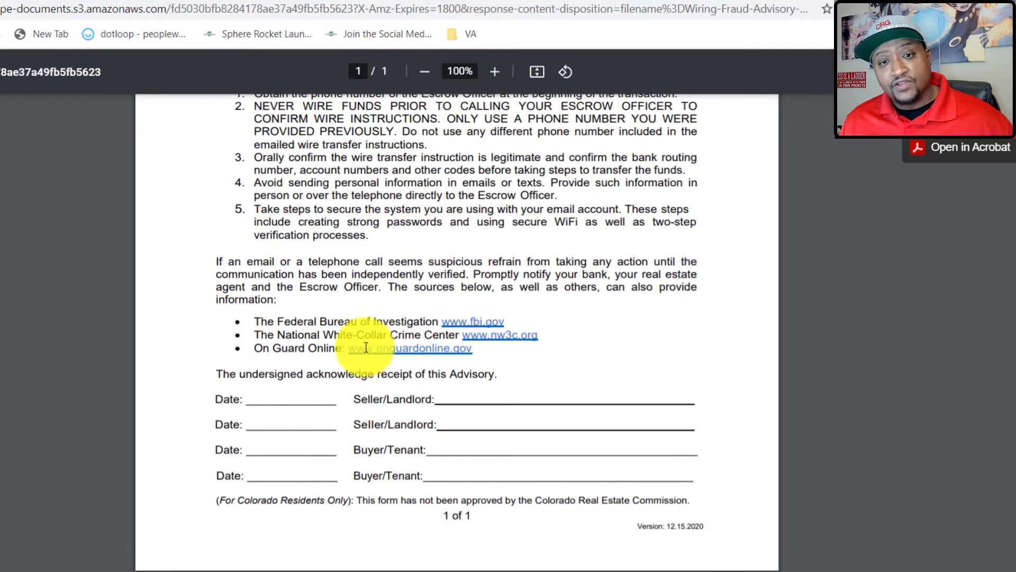
pyautogui.scroll(7, 390, 318)
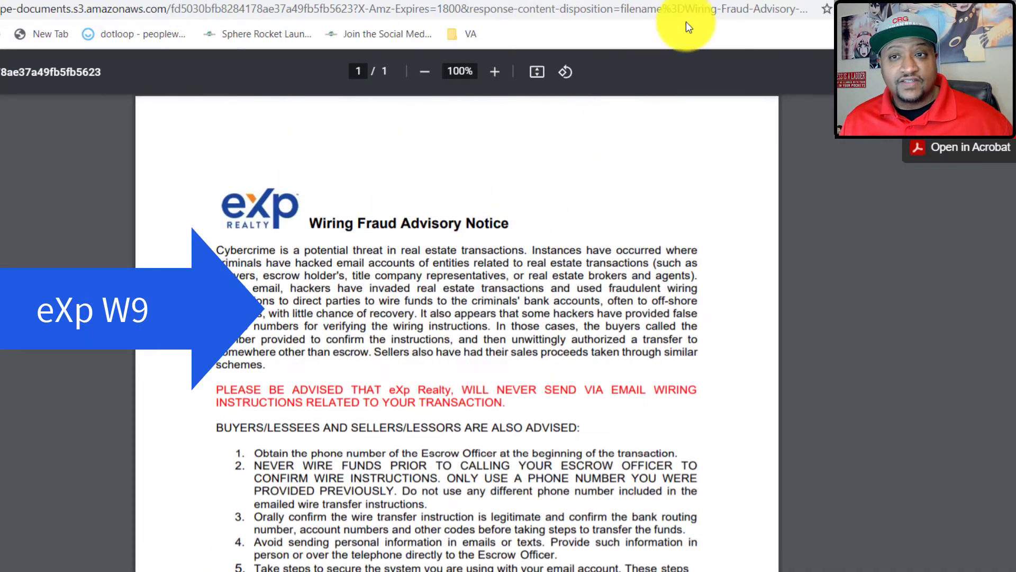
pyautogui.click(716, 0)
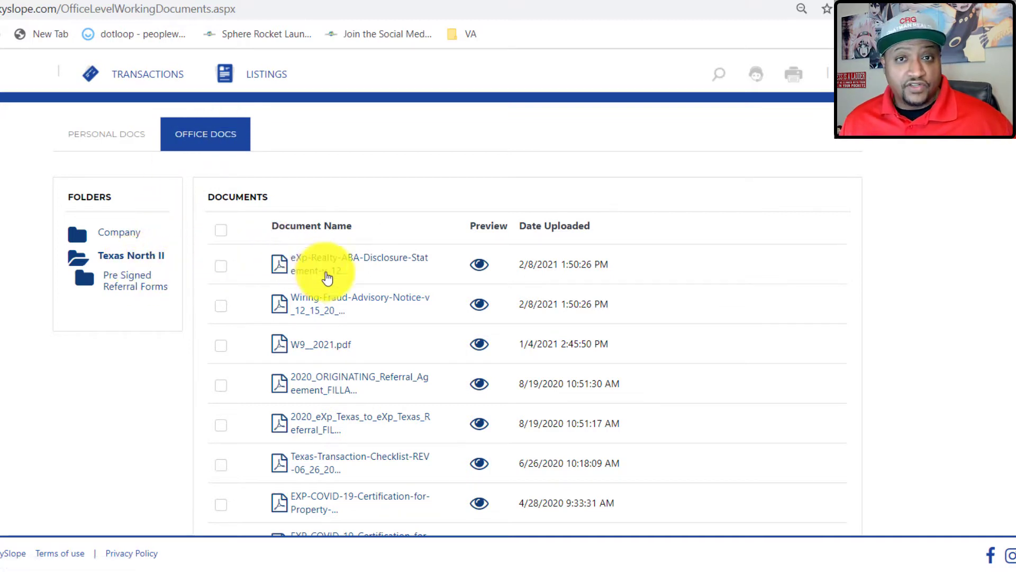
pyautogui.scroll(-3, 349, 291)
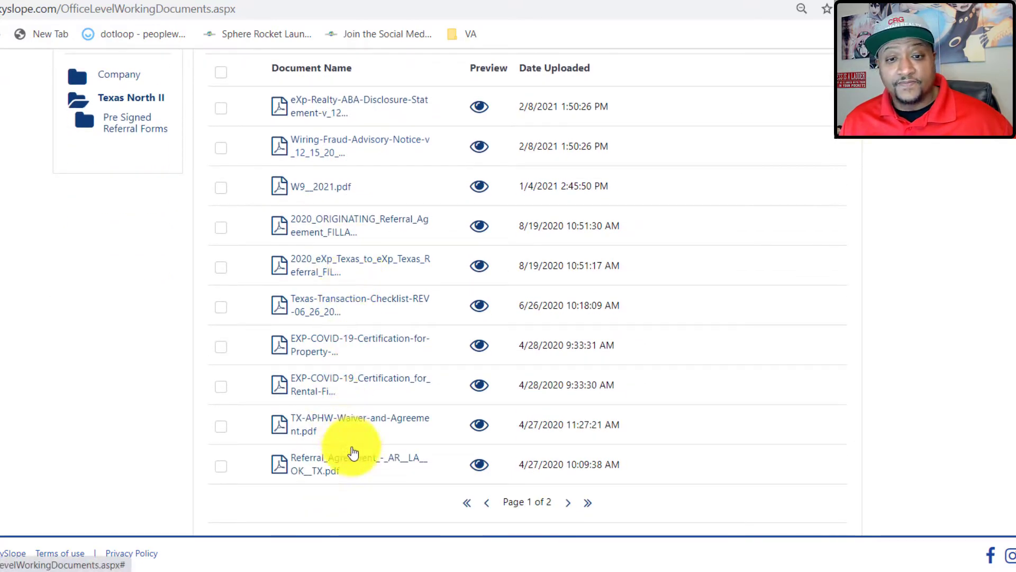
pyautogui.click(480, 465)
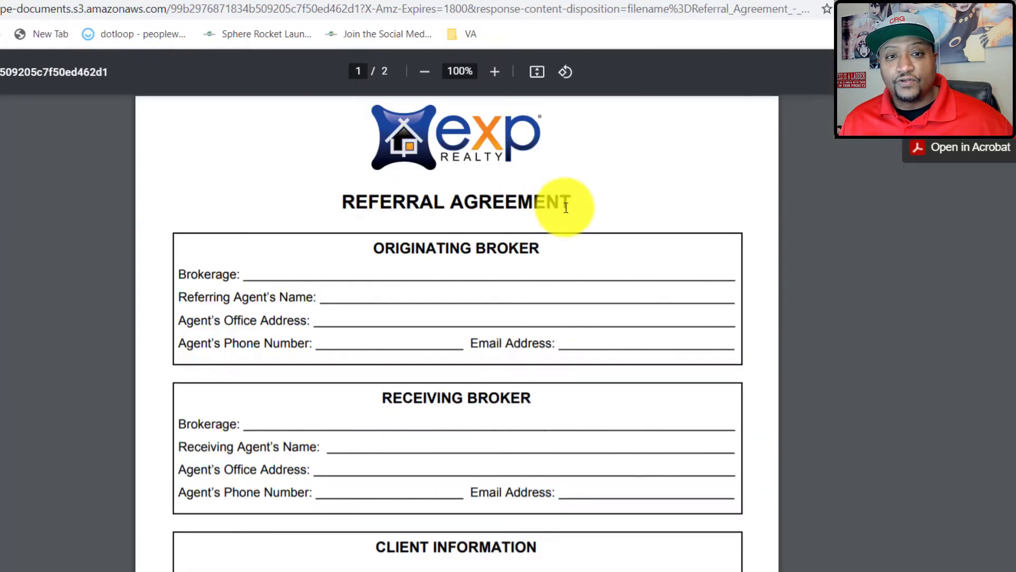
pyautogui.scroll(-4, 553, 275)
pyautogui.scroll(-7, 553, 283)
pyautogui.scroll(11, 608, 245)
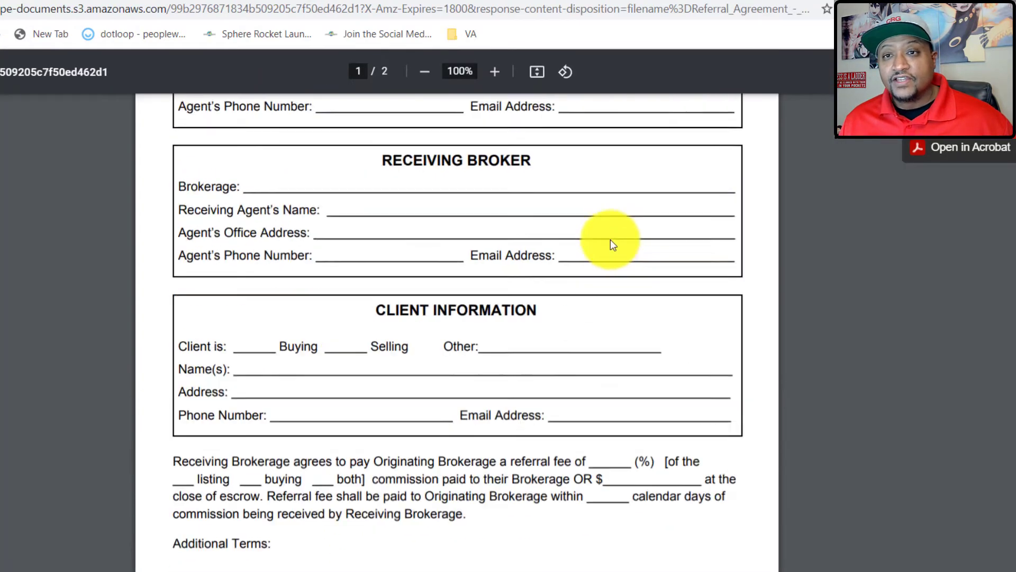
pyautogui.click(675, 0)
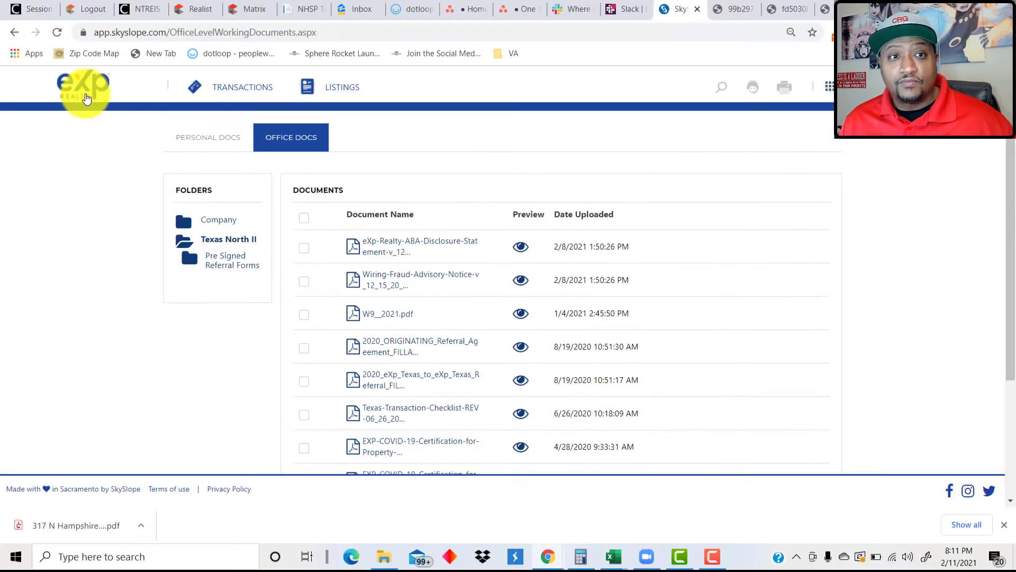
# Return to the home dashboard and start a new transaction via Create Transaction.
pyautogui.click(69, 89)
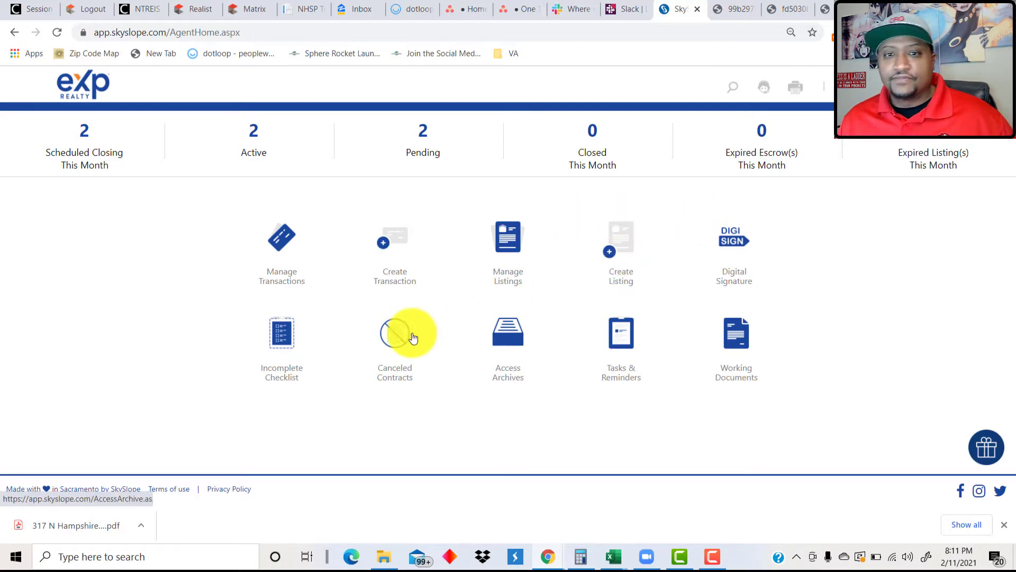
pyautogui.click(391, 253)
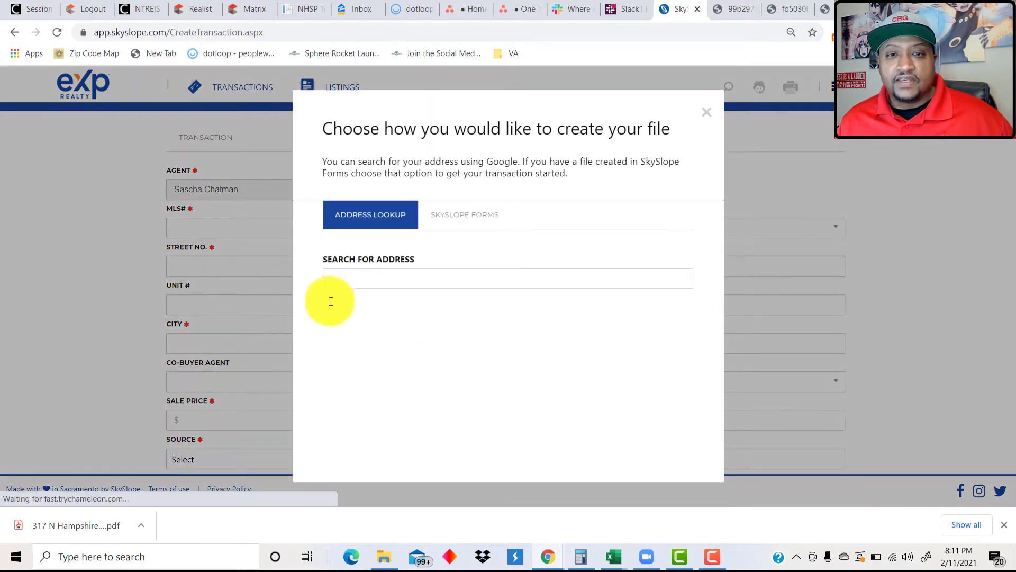
pyautogui.click(384, 284)
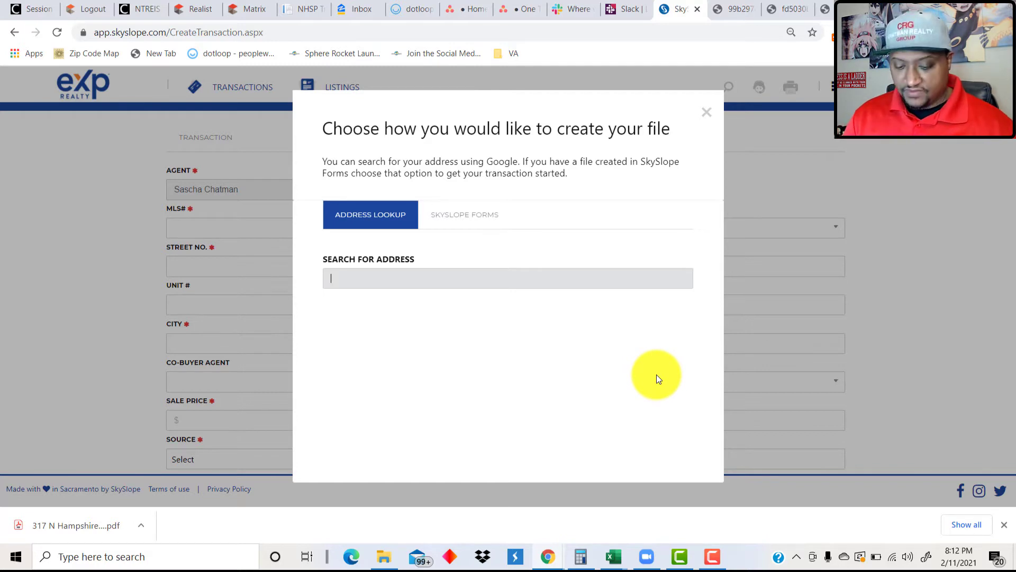
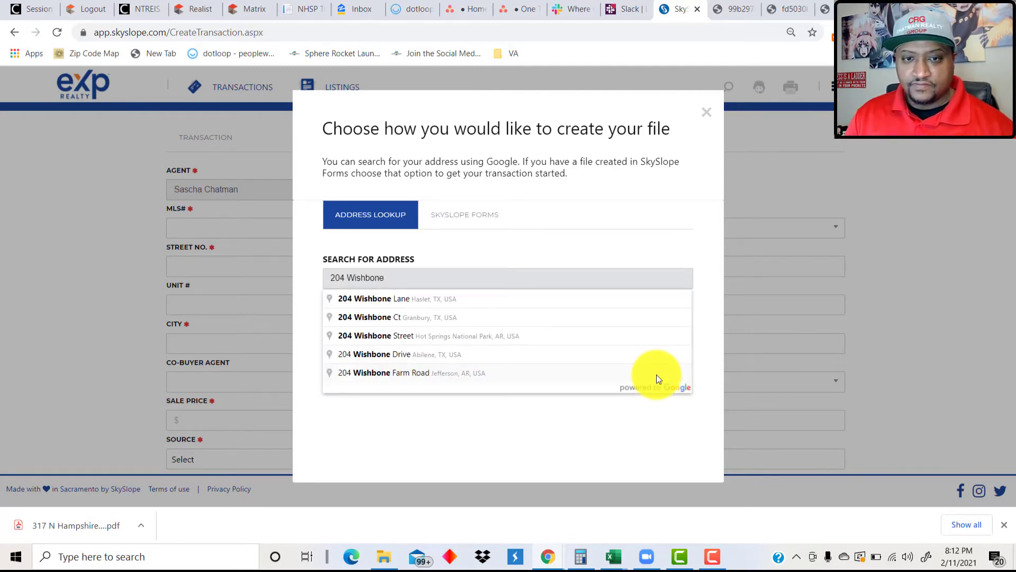
pyautogui.click(438, 299)
pyautogui.click(431, 312)
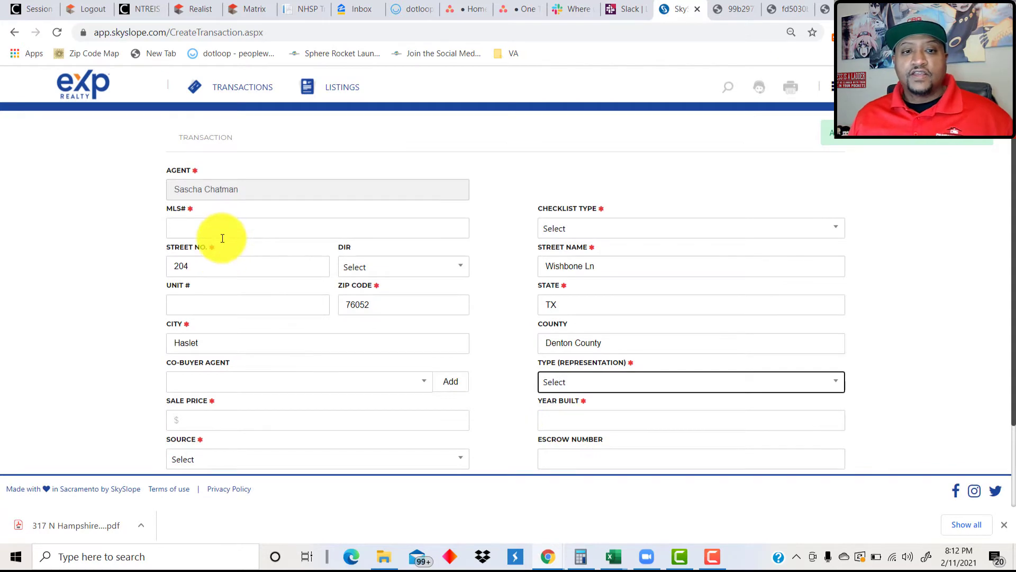
# Set MLS# to 0000000 and the sale price to $246,990.00.
pyautogui.click(259, 228)
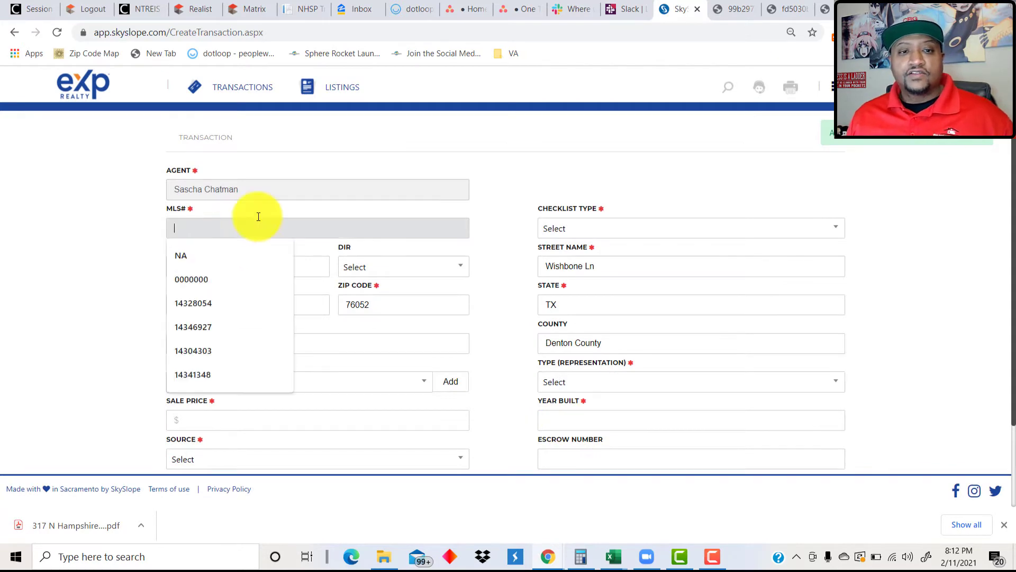
pyautogui.click(198, 278)
pyautogui.scroll(-1, 191, 281)
pyautogui.scroll(-2, 189, 281)
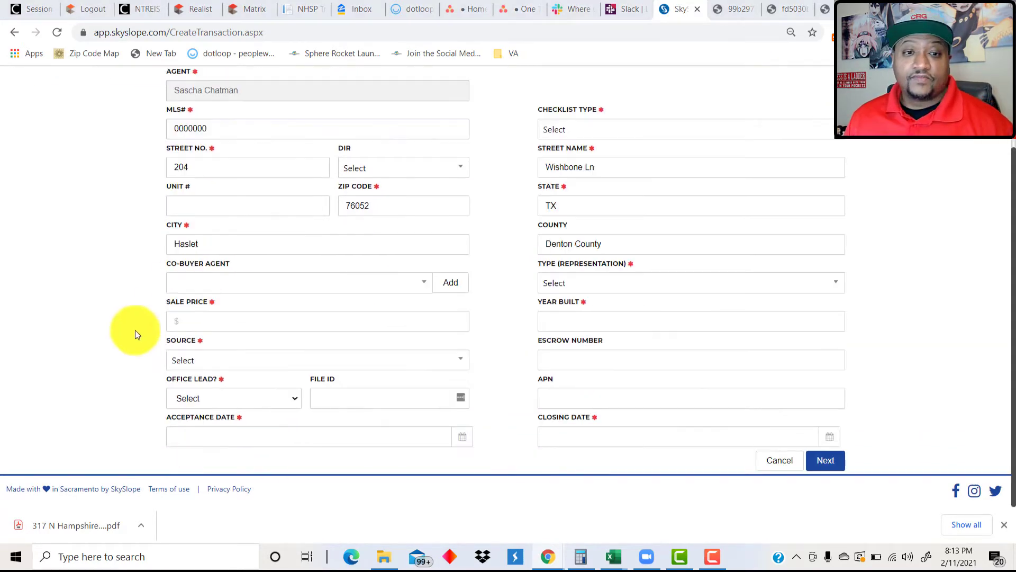
pyautogui.click(210, 328)
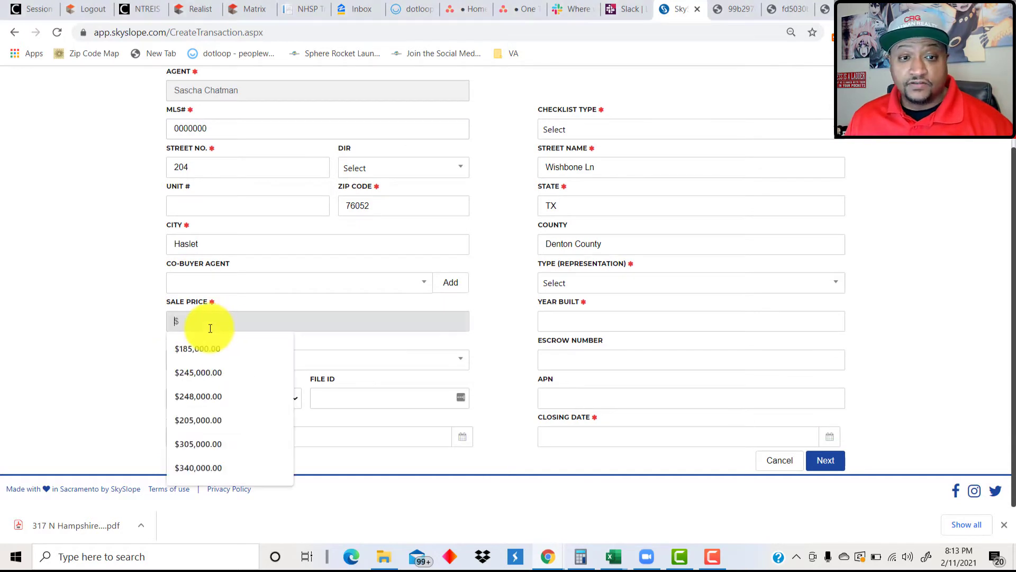
pyautogui.write('246990')
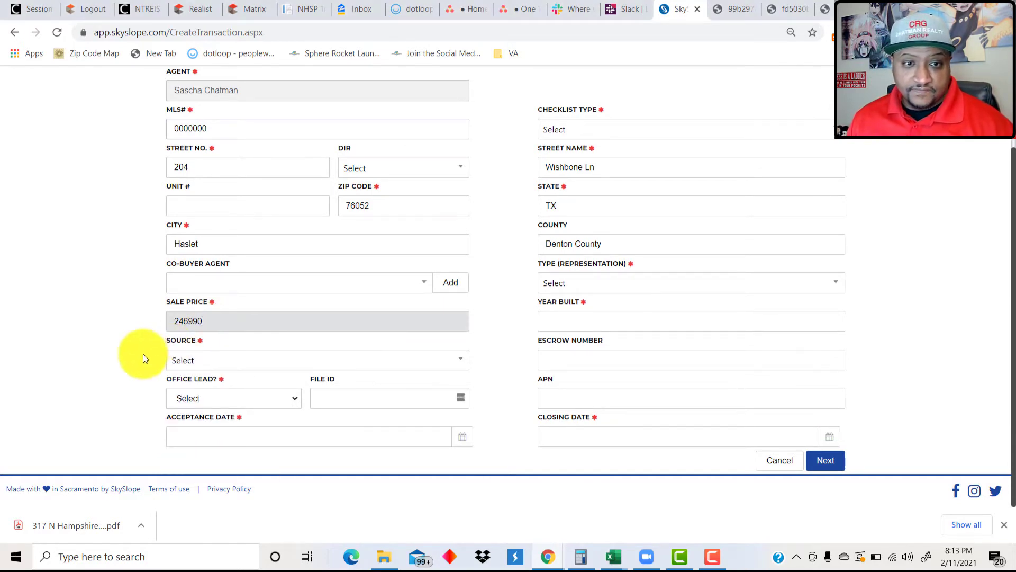
# Set source to Personal Referral, Office Lead to No, acceptance date January 21, 2021.
pyautogui.click(200, 359)
pyautogui.scroll(-3, 203, 299)
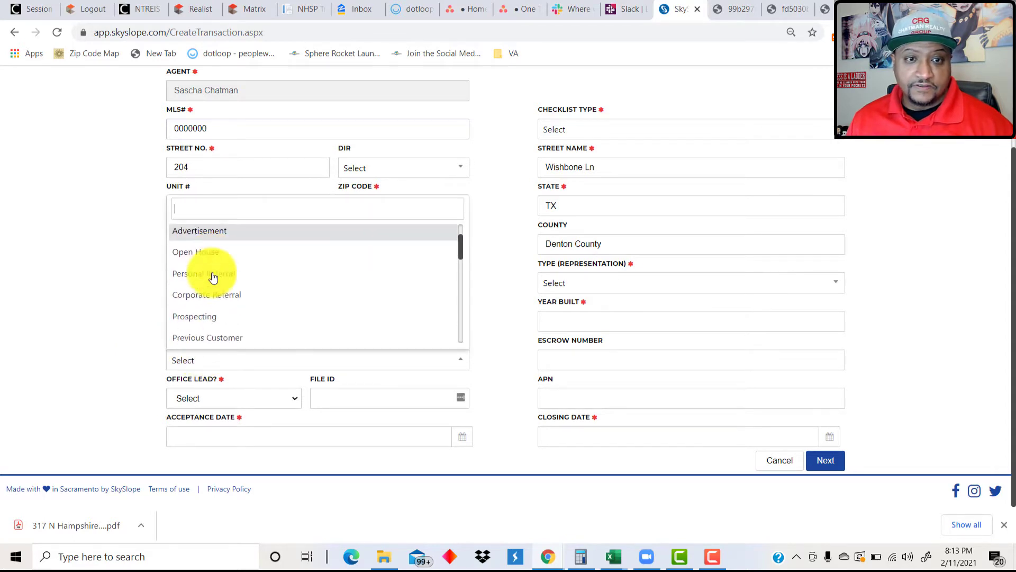
pyautogui.click(212, 255)
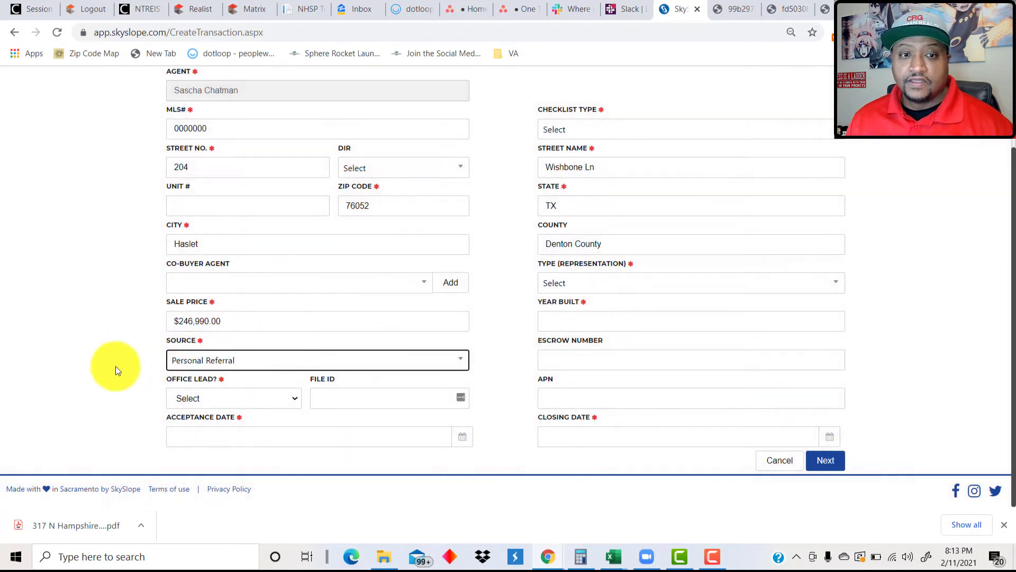
pyautogui.click(193, 396)
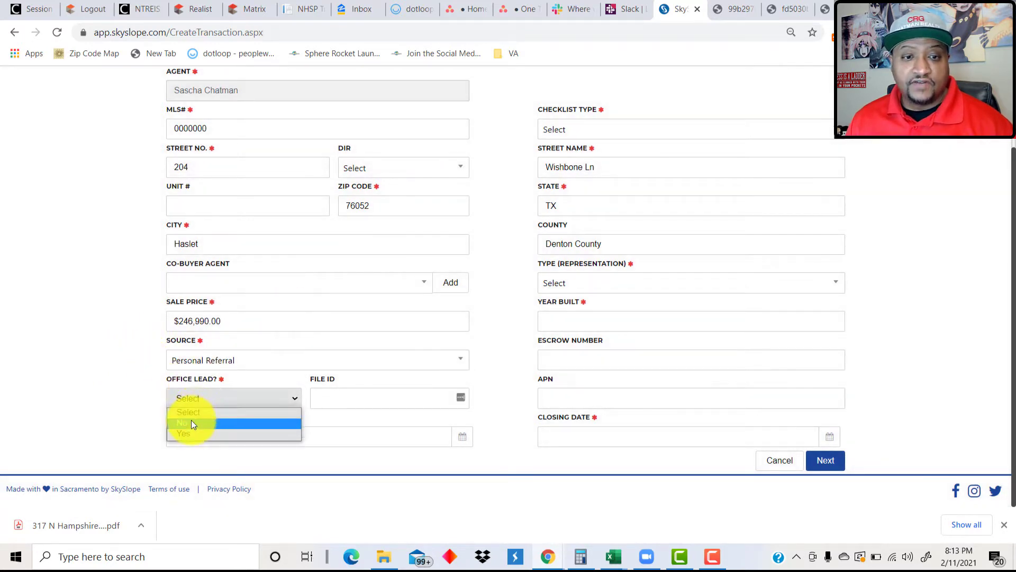
pyautogui.click(192, 420)
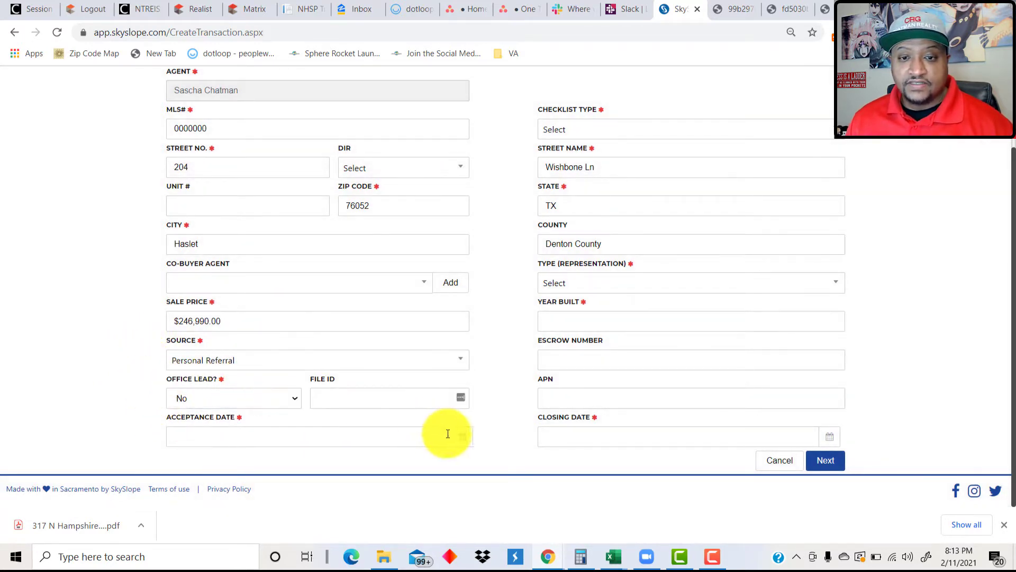
pyautogui.click(465, 435)
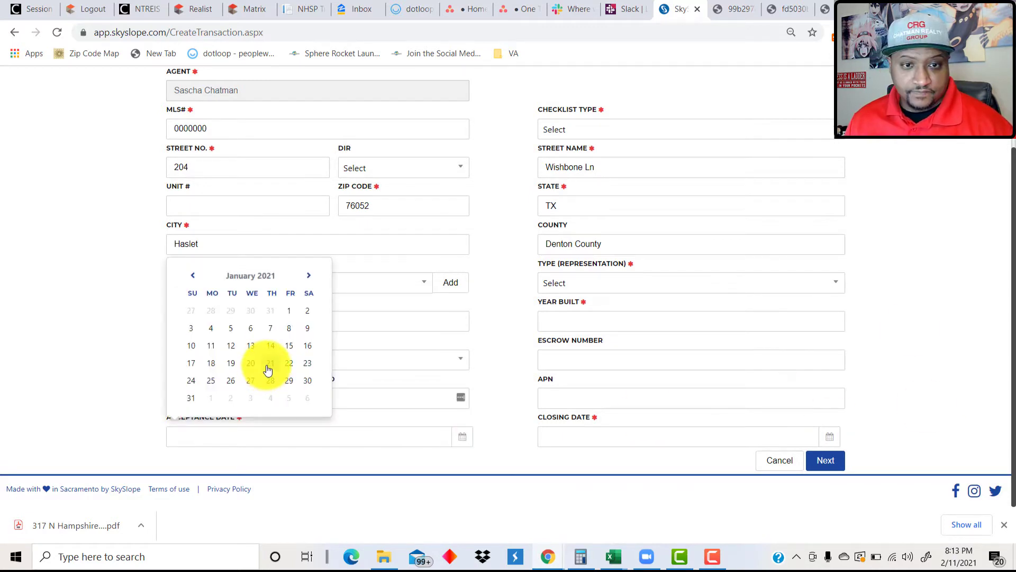
pyautogui.click(269, 364)
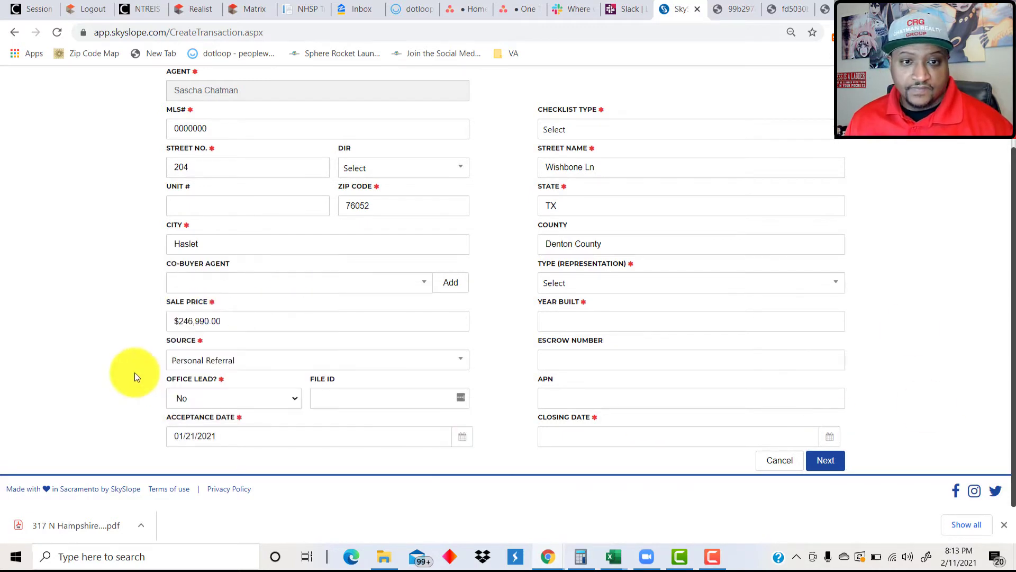
pyautogui.scroll(2, 645, 301)
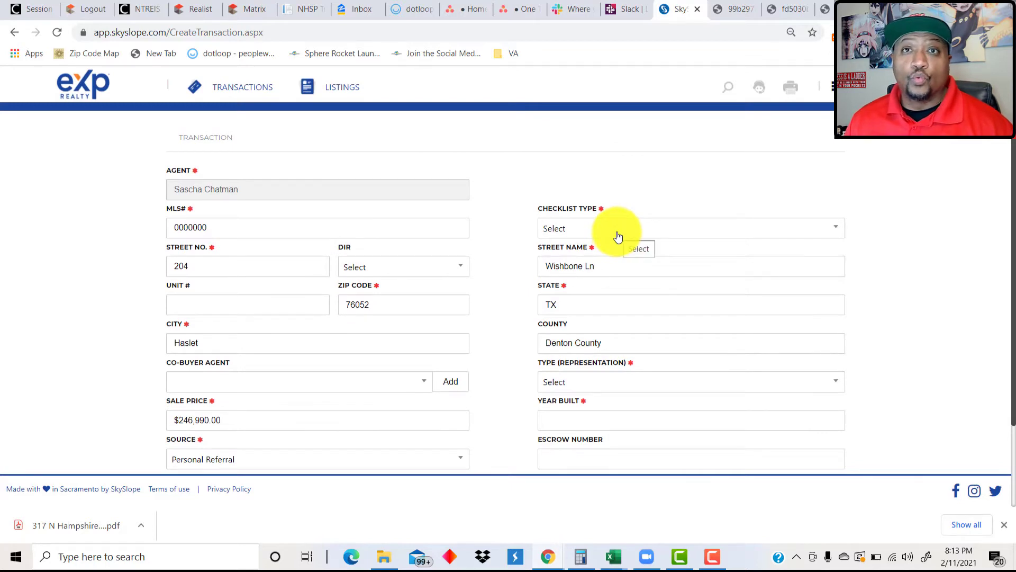
# Choose TX New Build checklist type and Purchase / Tenant representation.
pyautogui.click(618, 236)
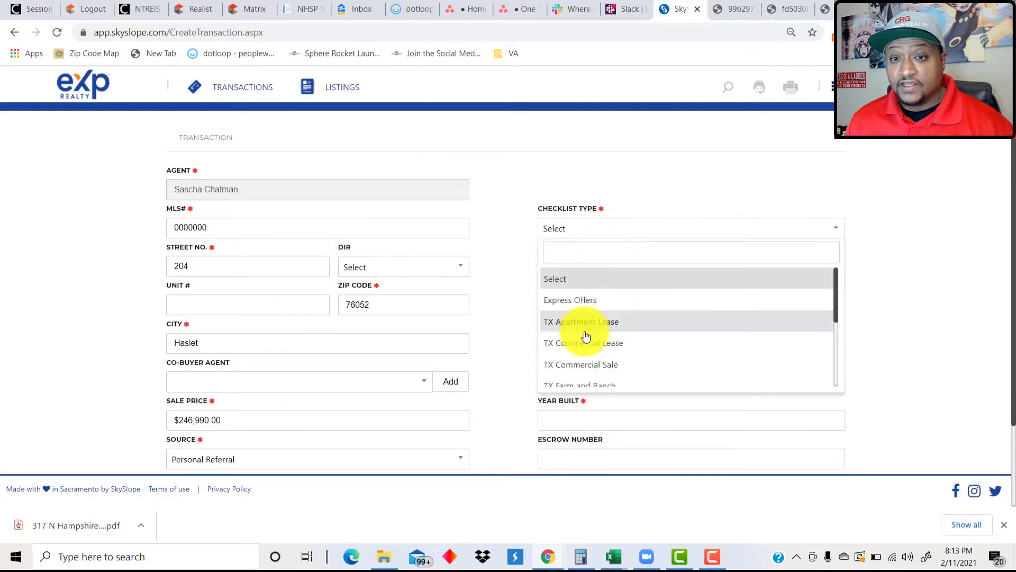
pyautogui.scroll(-1, 613, 321)
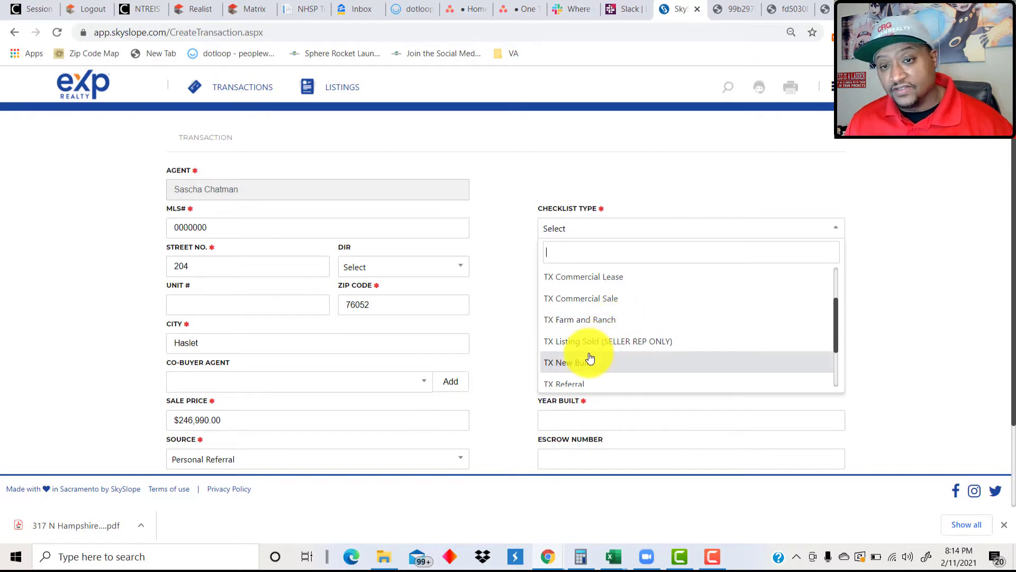
pyautogui.scroll(-2, 590, 356)
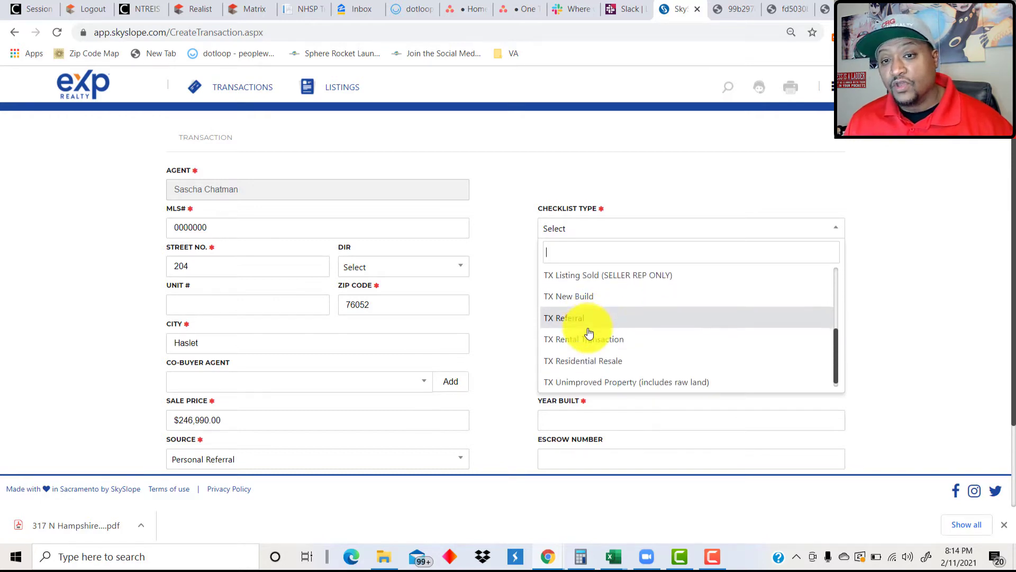
pyautogui.click(565, 301)
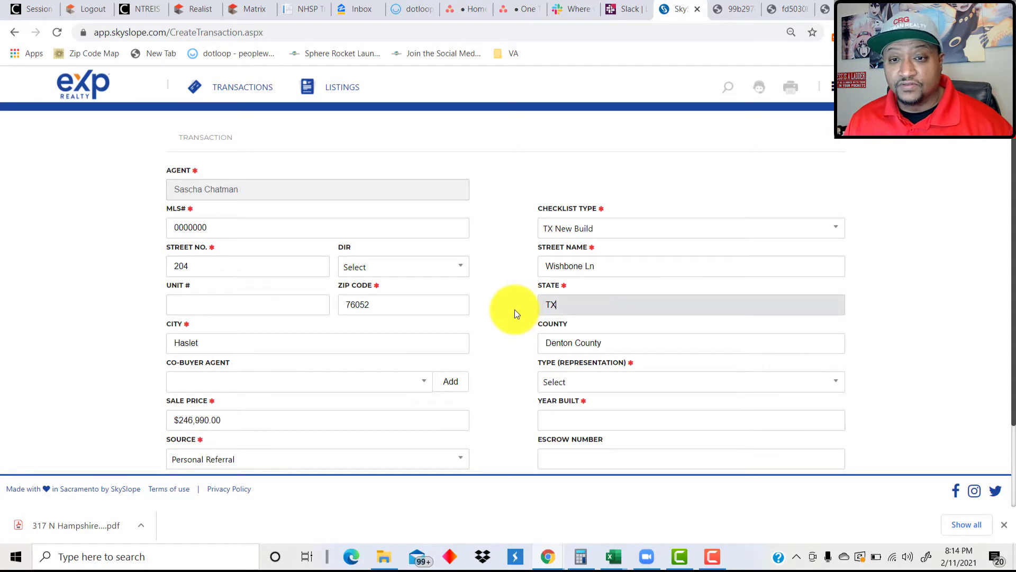
pyautogui.scroll(-2, 522, 307)
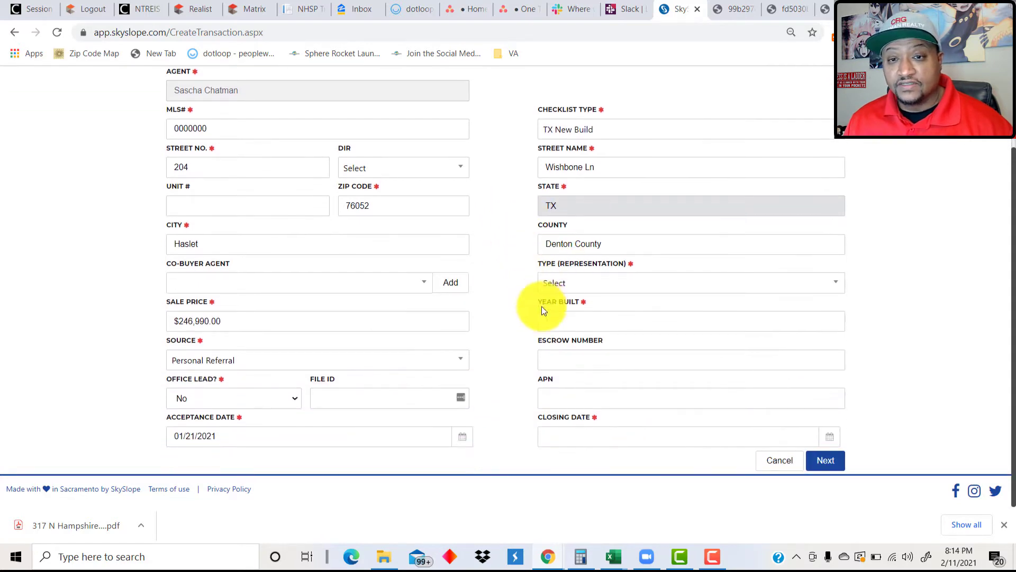
pyautogui.click(558, 287)
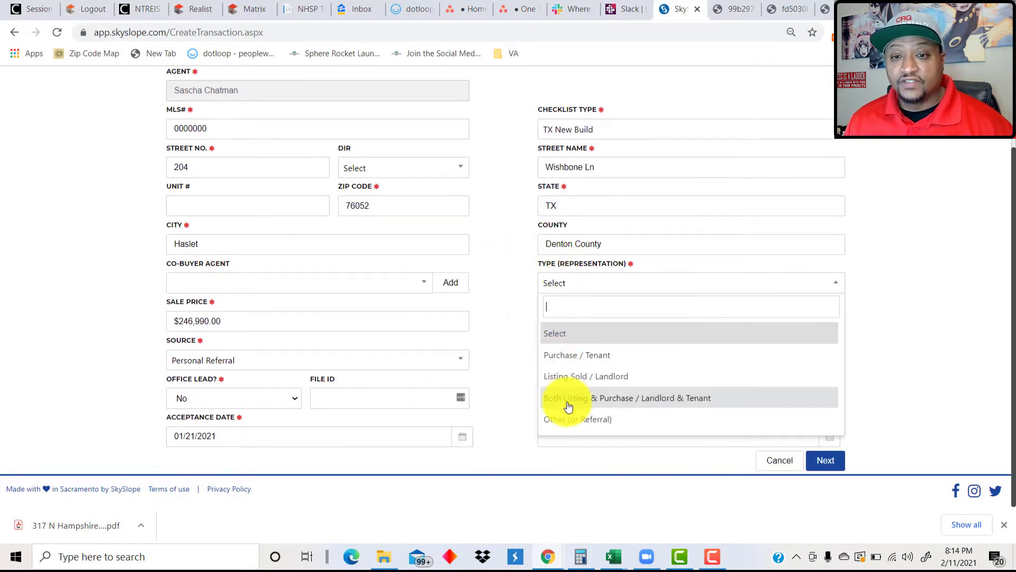
pyautogui.click(564, 356)
# Enter year built 2021 and closing date 02/16/2021, then save the details.
pyautogui.click(562, 323)
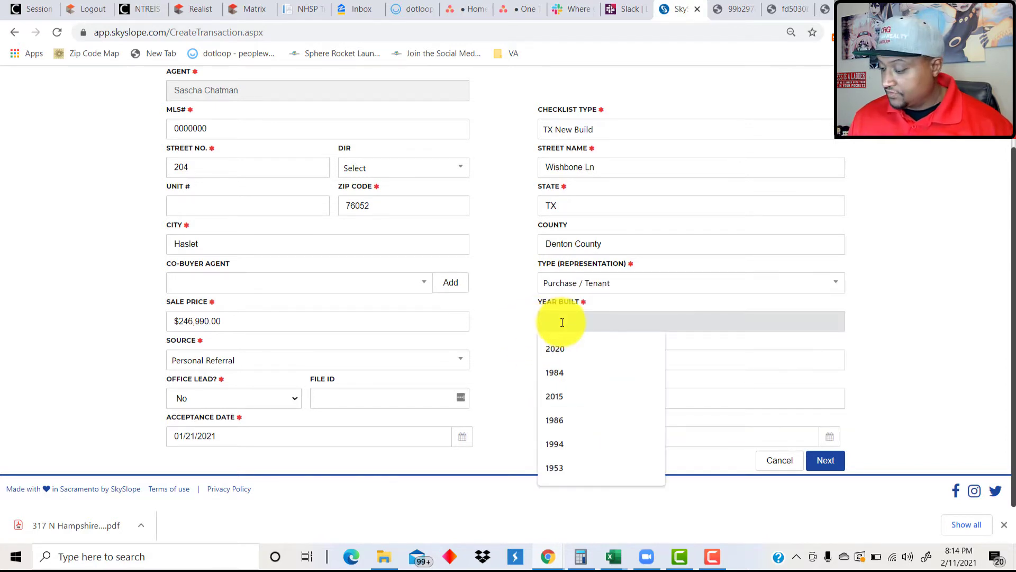
pyautogui.write('2021')
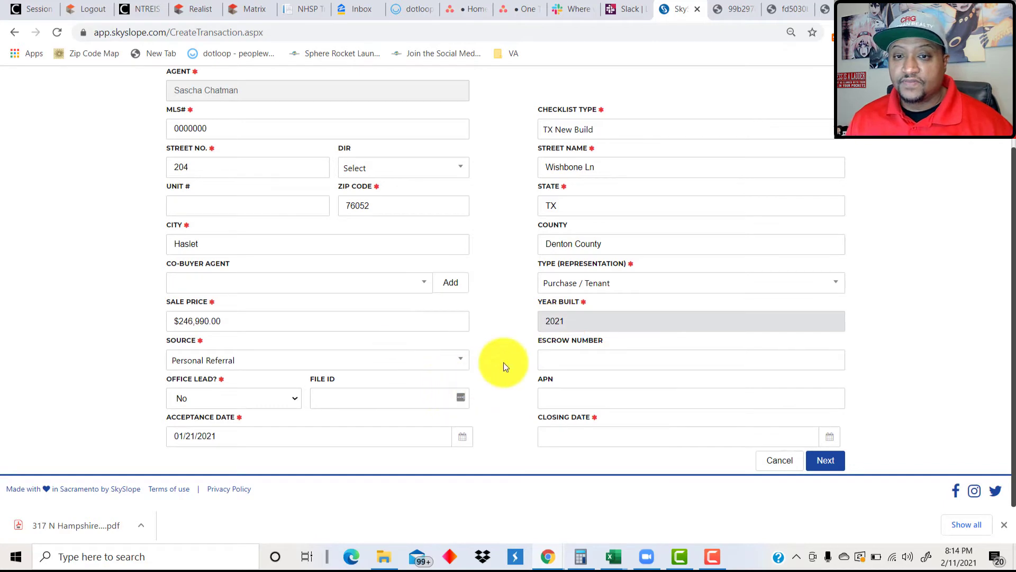
pyautogui.click(504, 363)
pyautogui.click(553, 430)
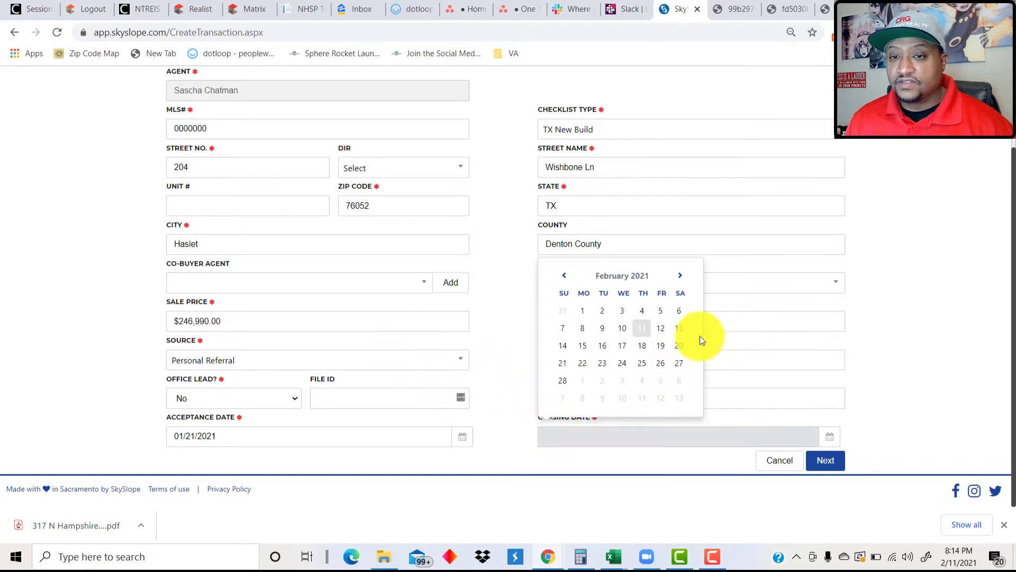
pyautogui.click(604, 349)
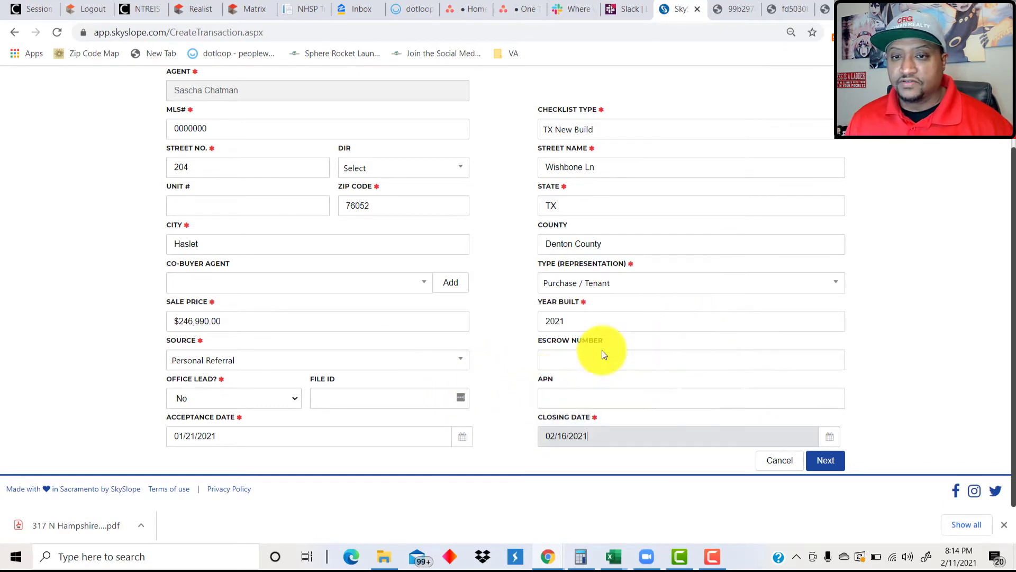
pyautogui.click(510, 383)
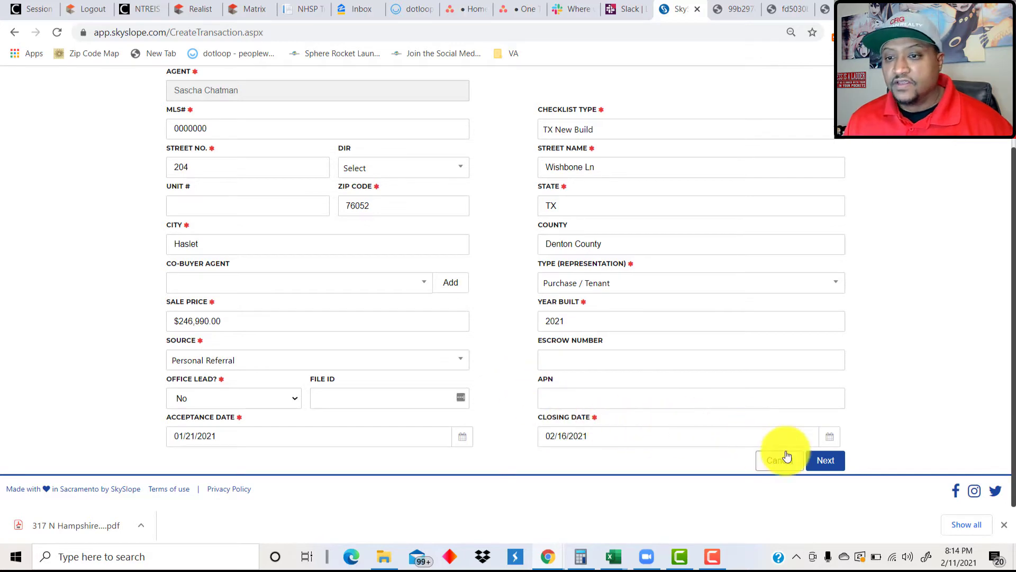
pyautogui.click(827, 461)
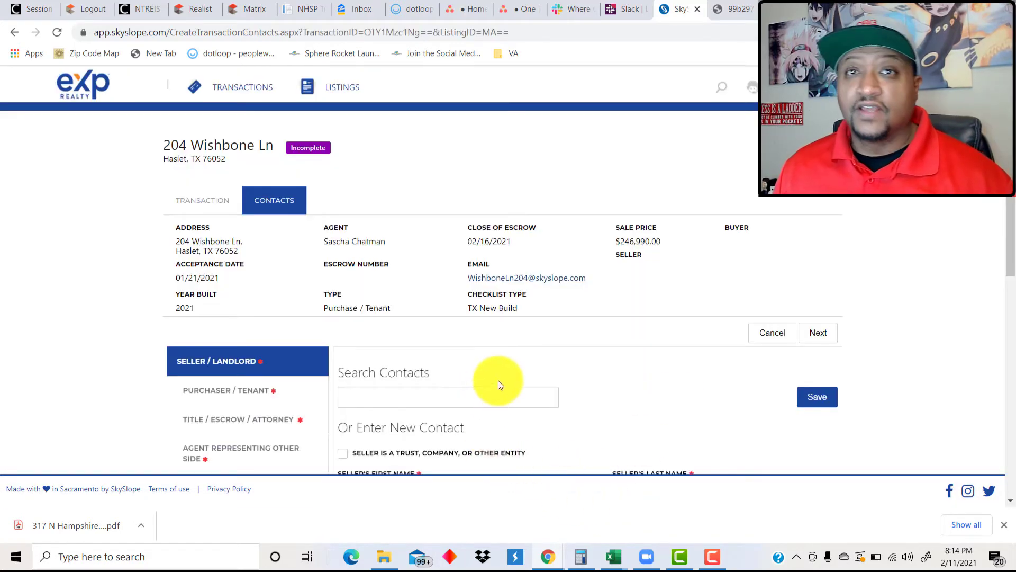
# Save the seller as the company Lennar Homes.
pyautogui.scroll(-4, 564, 373)
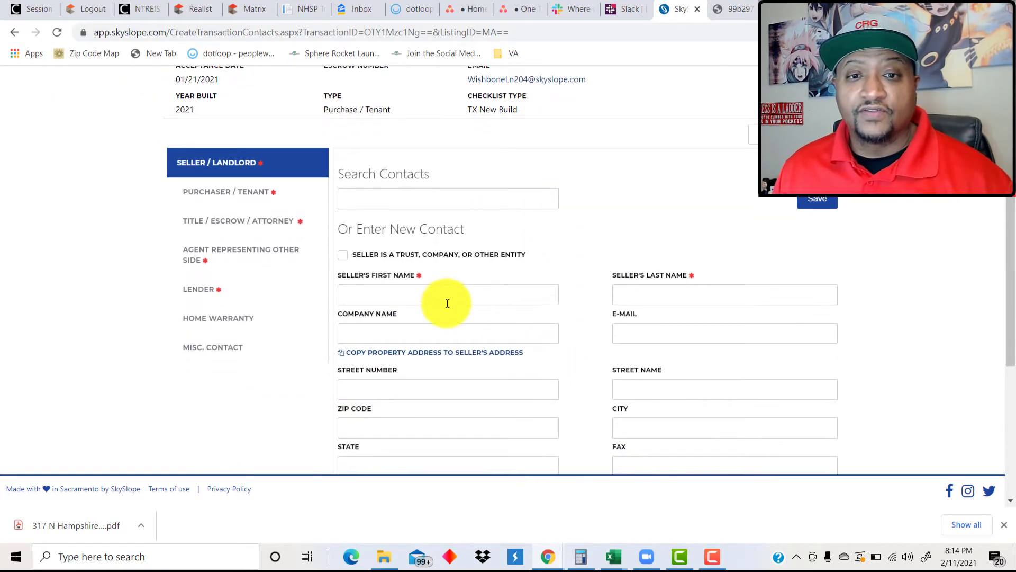
pyautogui.click(345, 257)
pyautogui.click(371, 329)
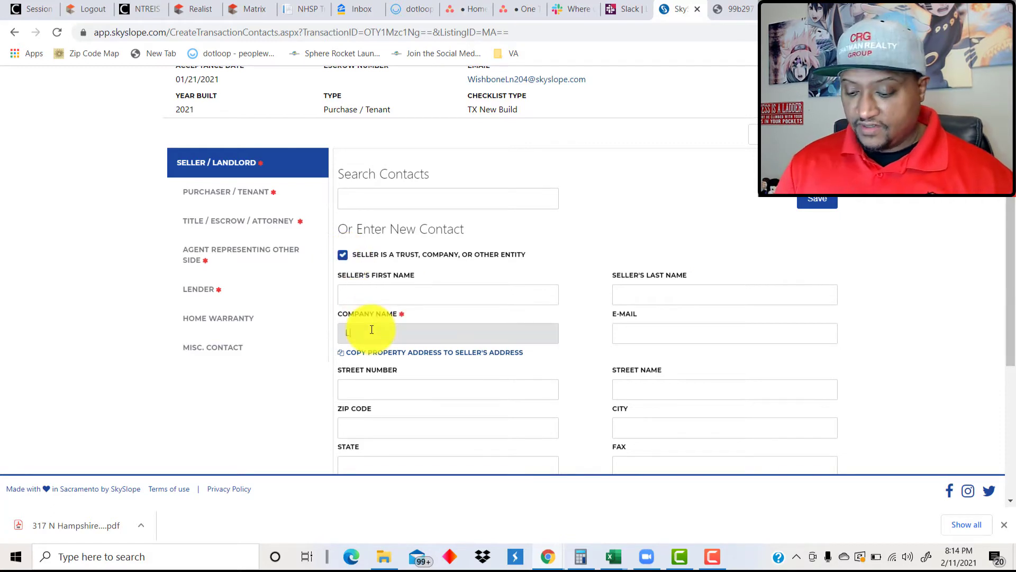
pyautogui.write('Lend')
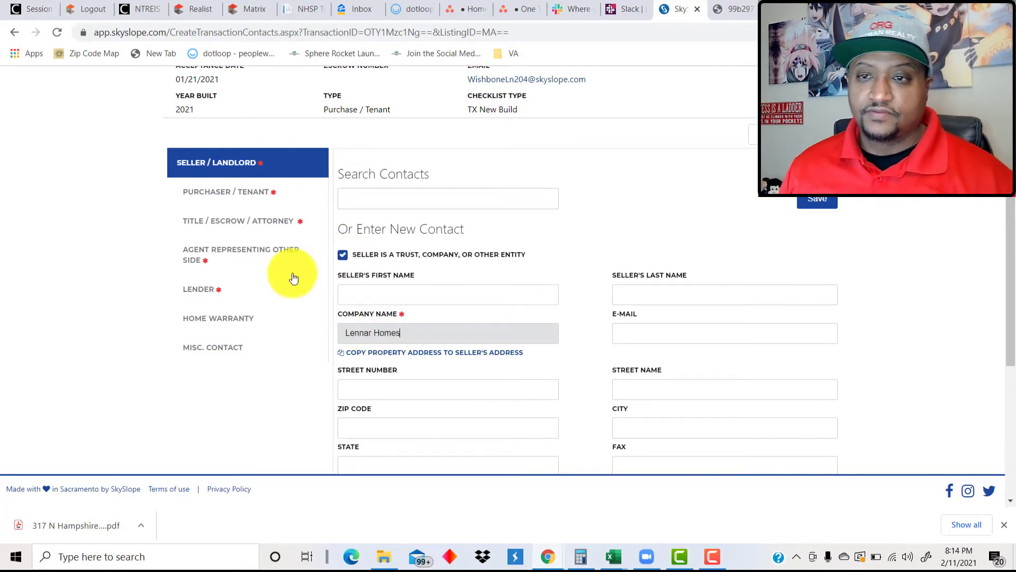
pyautogui.click(815, 200)
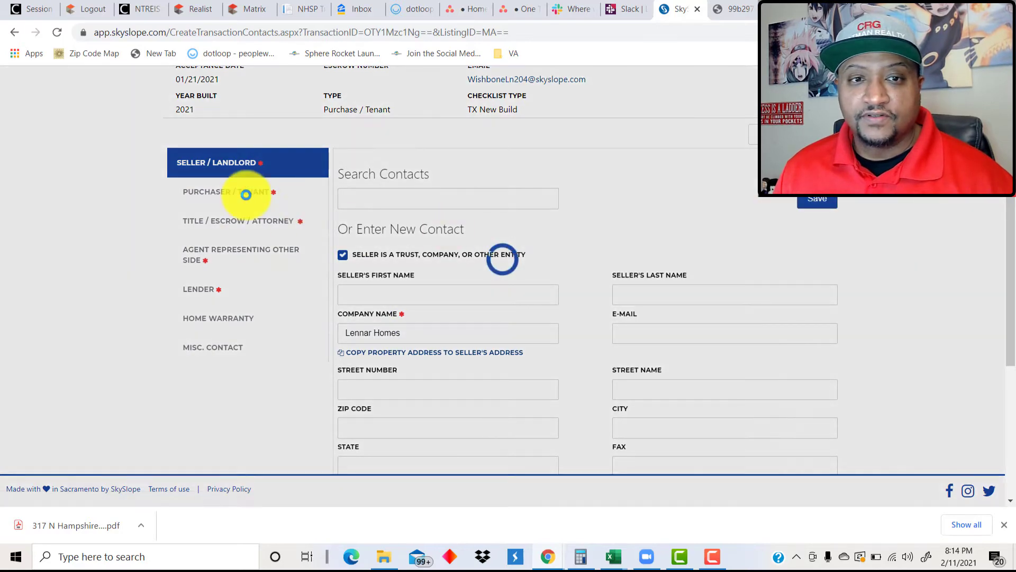
# Save the Lennar Title closing officer contact with name, phone and e-mail.
pyautogui.scroll(-2, 318, 249)
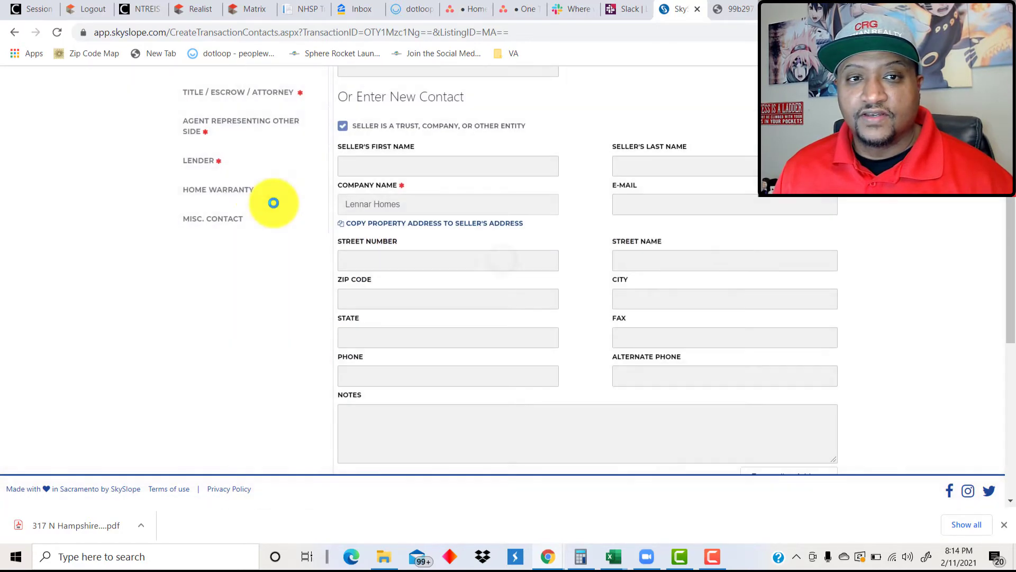
pyautogui.scroll(1, 258, 197)
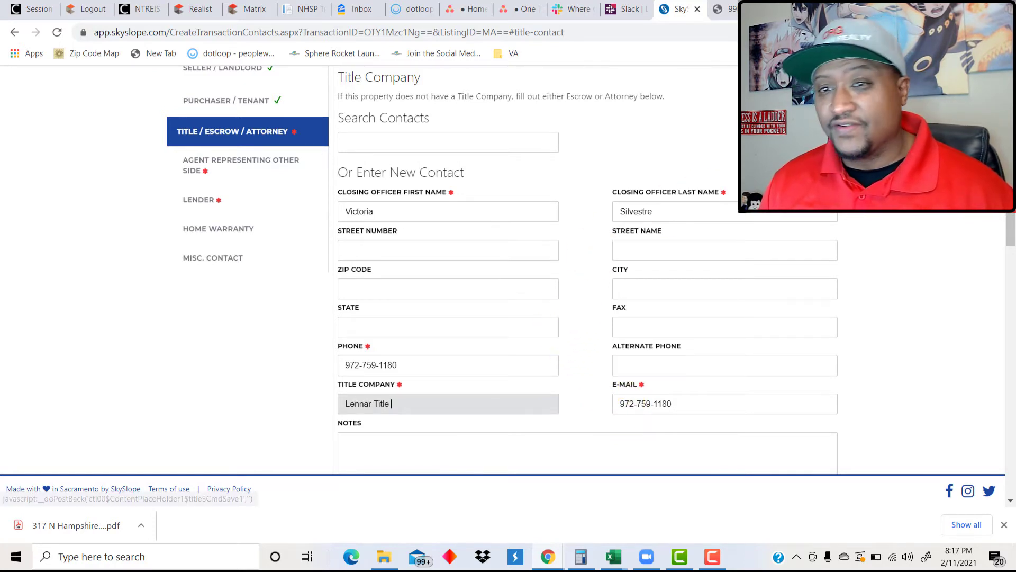
pyautogui.click(813, 79)
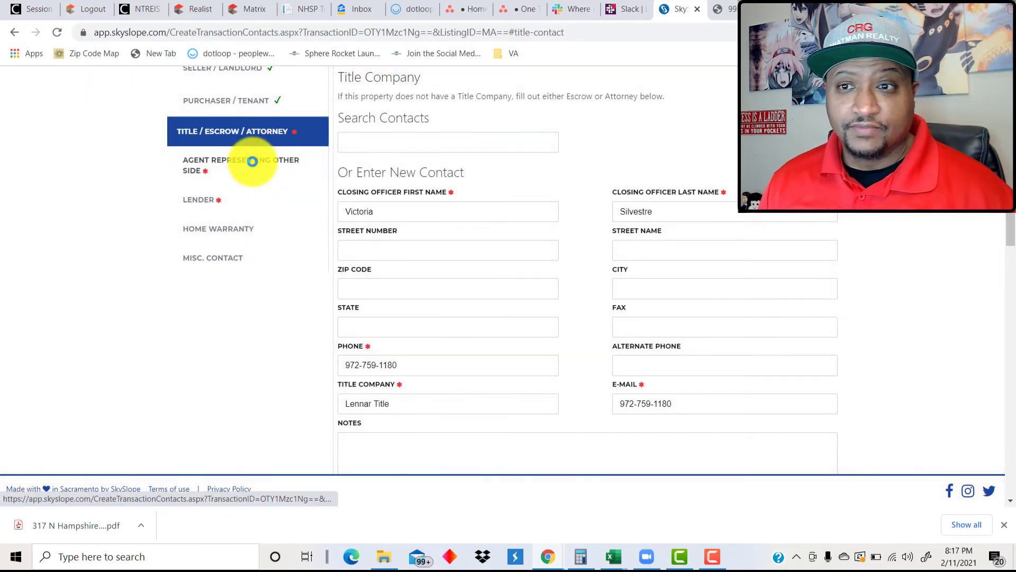
pyautogui.click(252, 161)
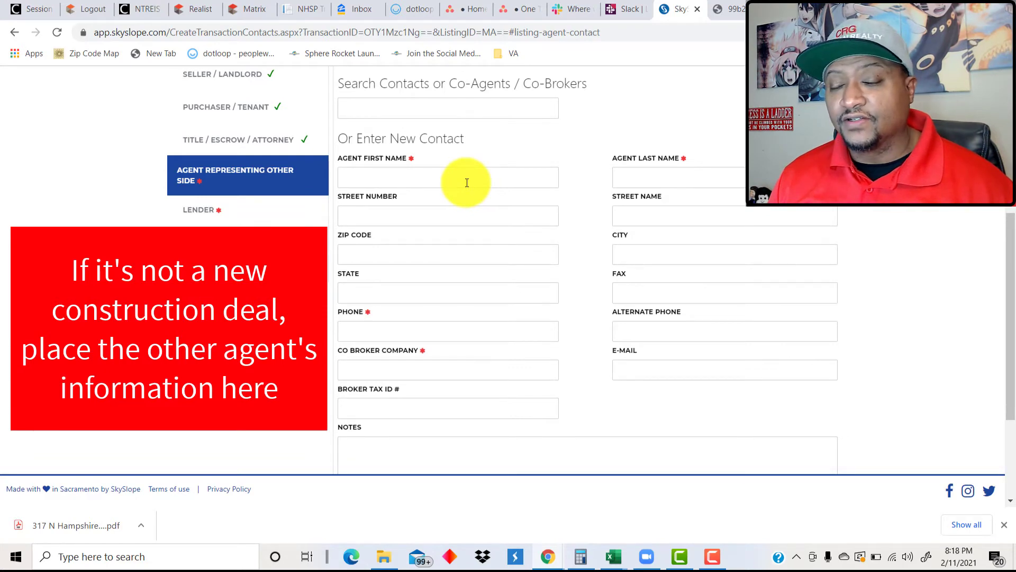
pyautogui.click(428, 176)
pyautogui.write('NA')
pyautogui.press('Tab')
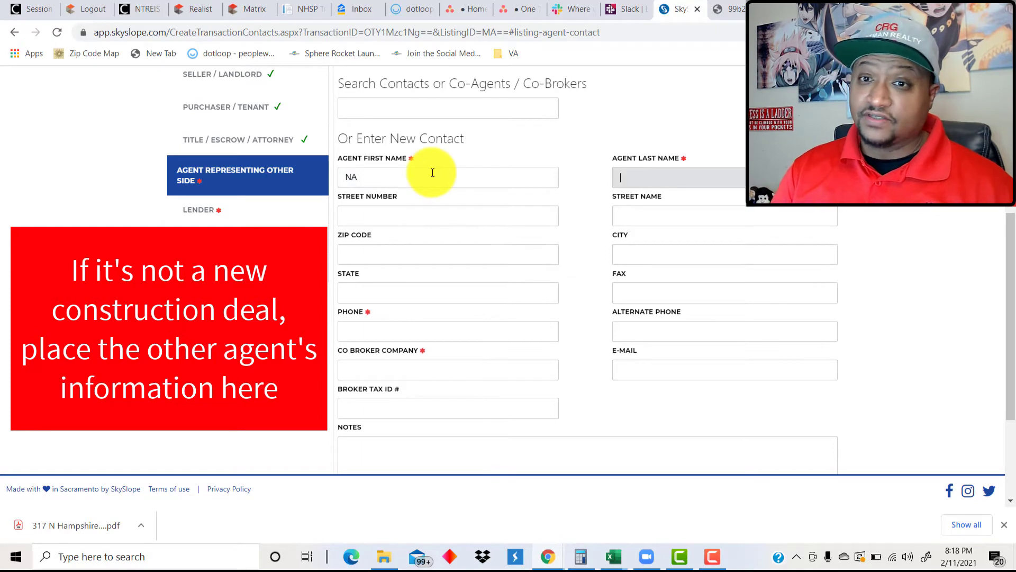
pyautogui.write('NA')
pyautogui.press('Tab')
pyautogui.press('Tab')
pyautogui.press('Tab')
pyautogui.press('Tab')
pyautogui.press('Tab')
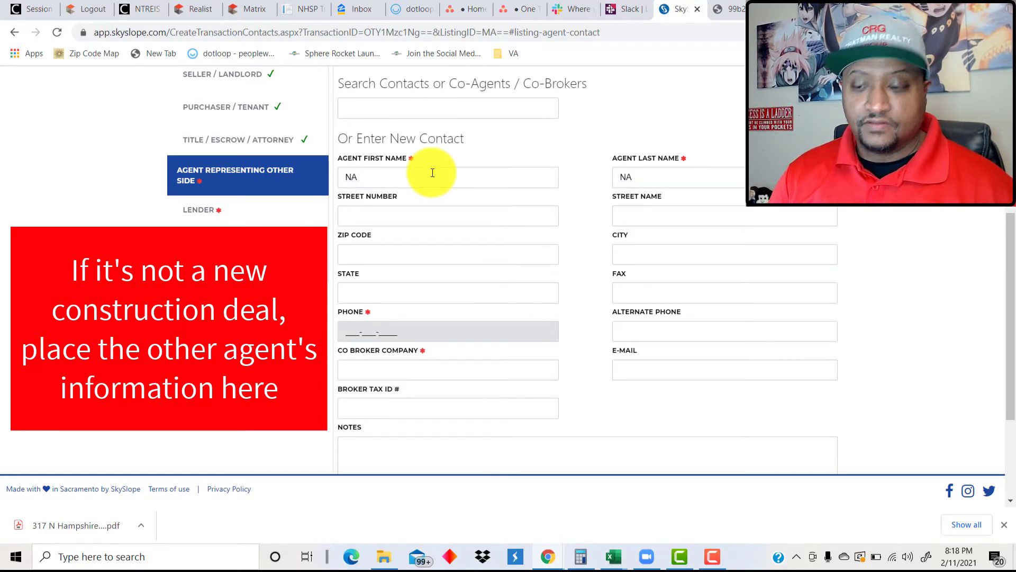
pyautogui.write('000-000-0000')
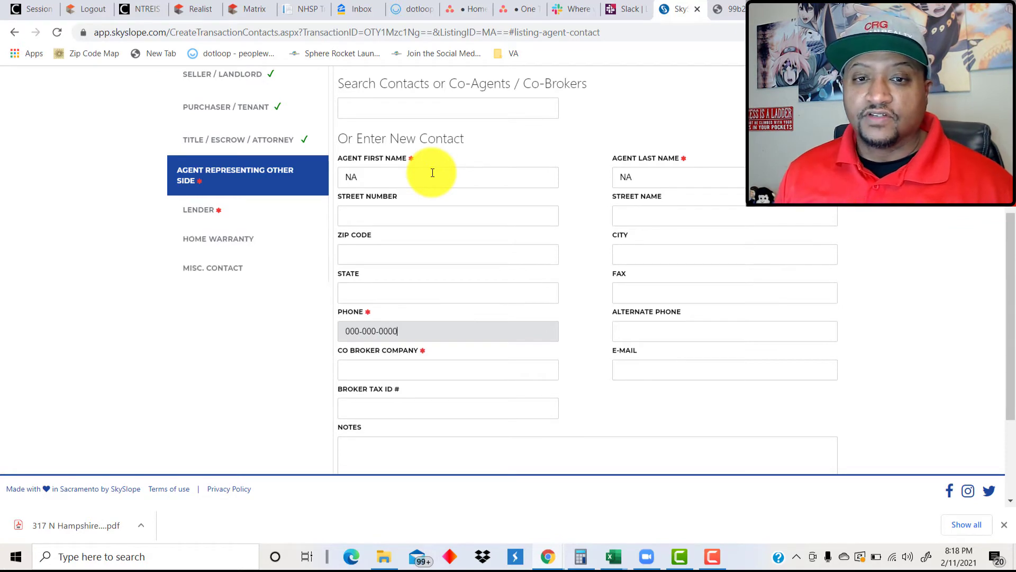
pyautogui.press('Tab')
pyautogui.press('Tab')
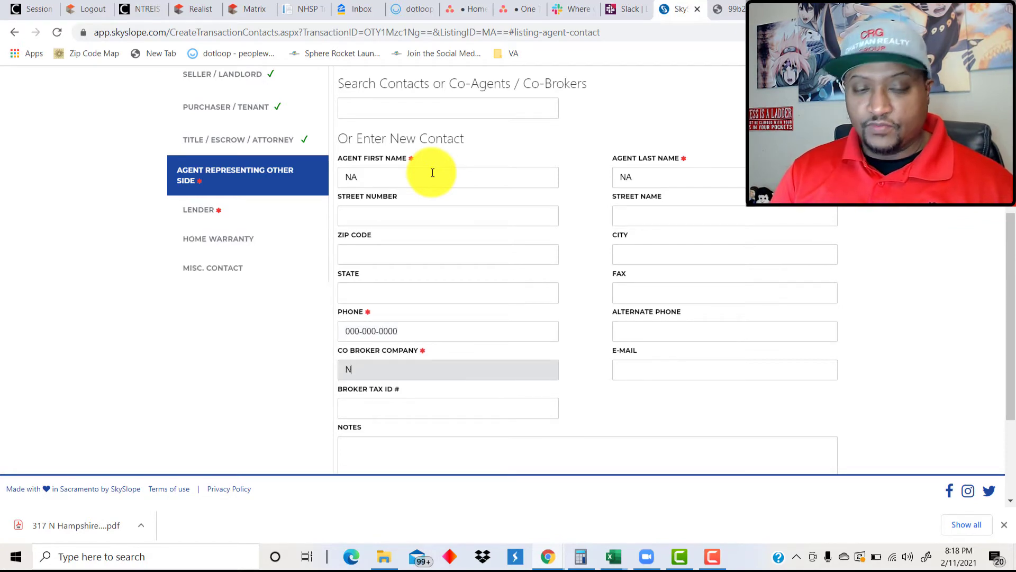
pyautogui.scroll(-3, 535, 329)
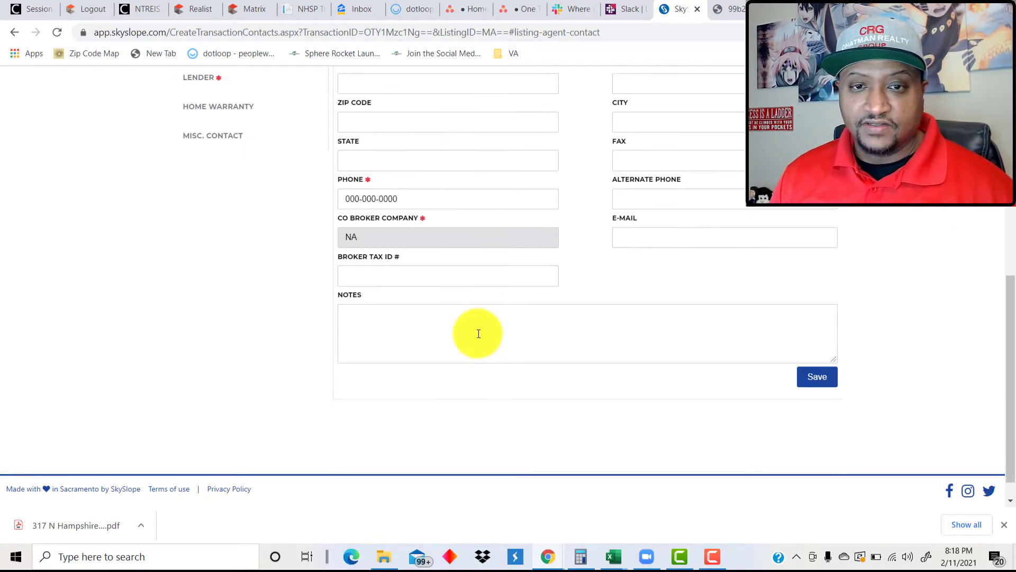
# Add the note 'No agent. Just the sales person' and save the other-side agent.
pyautogui.click(497, 319)
pyautogui.write('No agent.  Just')
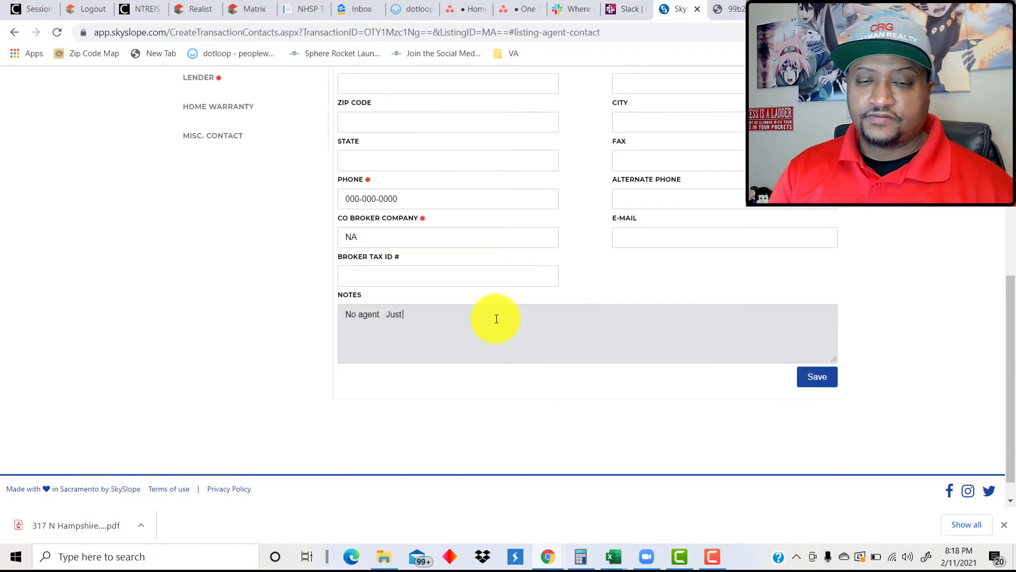
pyautogui.write(' the ')
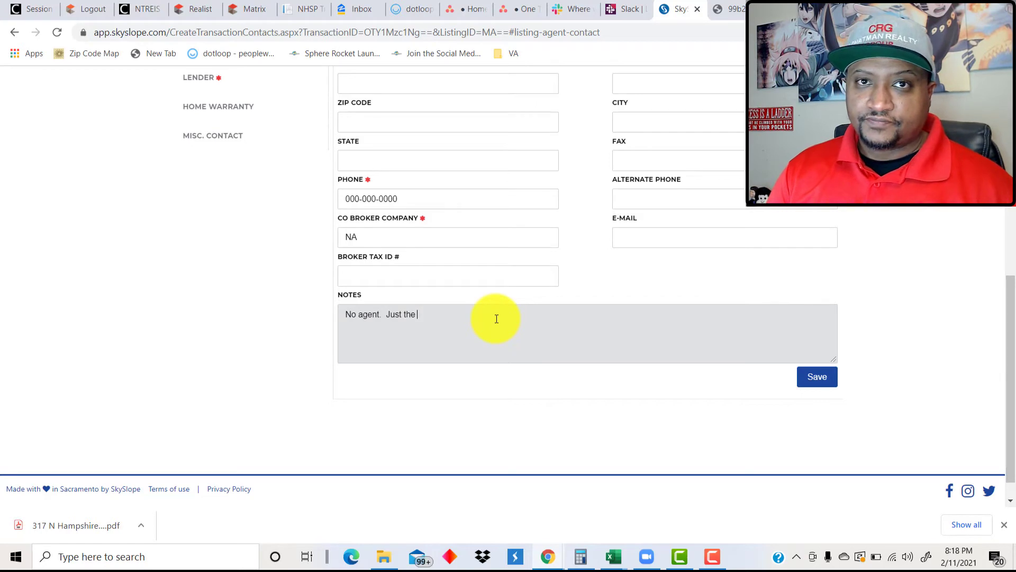
pyautogui.write('sales perso')
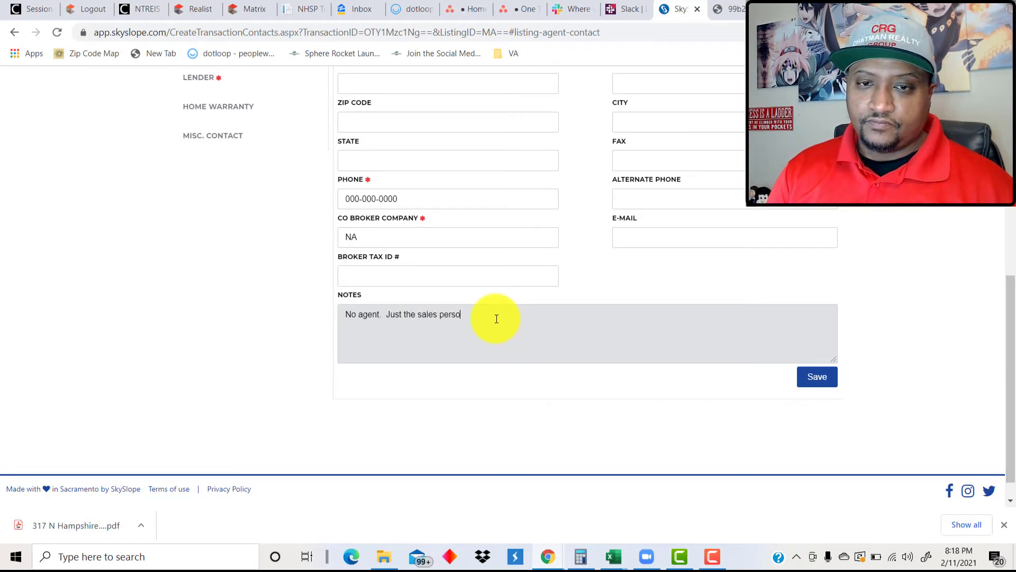
pyautogui.write('n')
pyautogui.click(290, 234)
pyautogui.scroll(1, 302, 206)
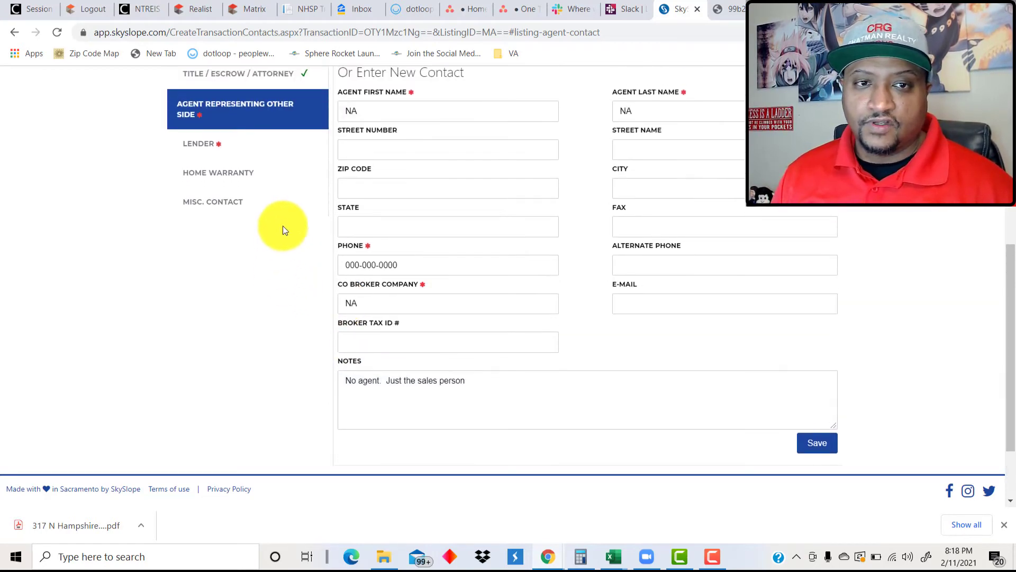
pyautogui.click(818, 442)
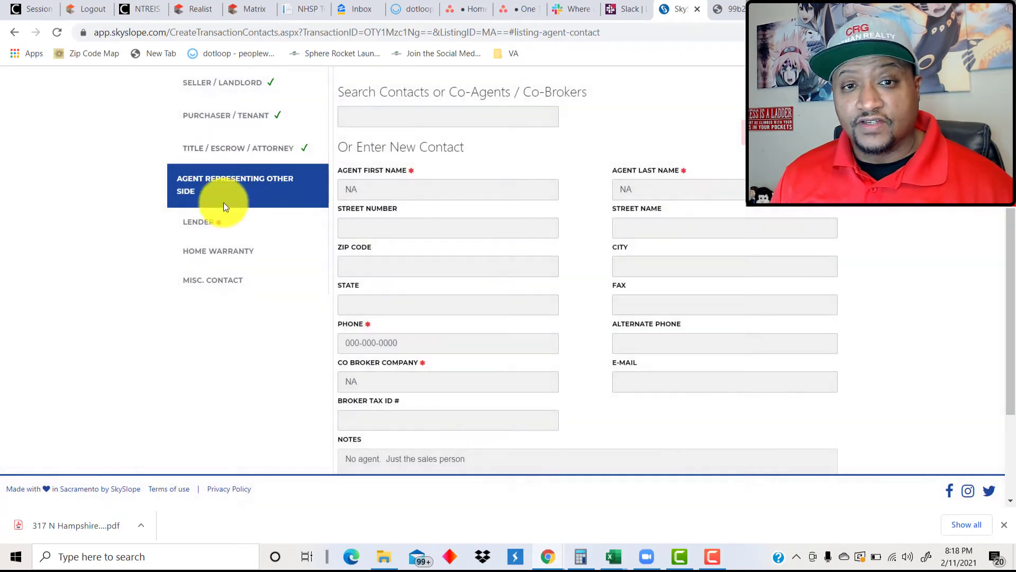
# Check the Lennar Mortgage lender contact and submit all contacts.
pyautogui.click(211, 219)
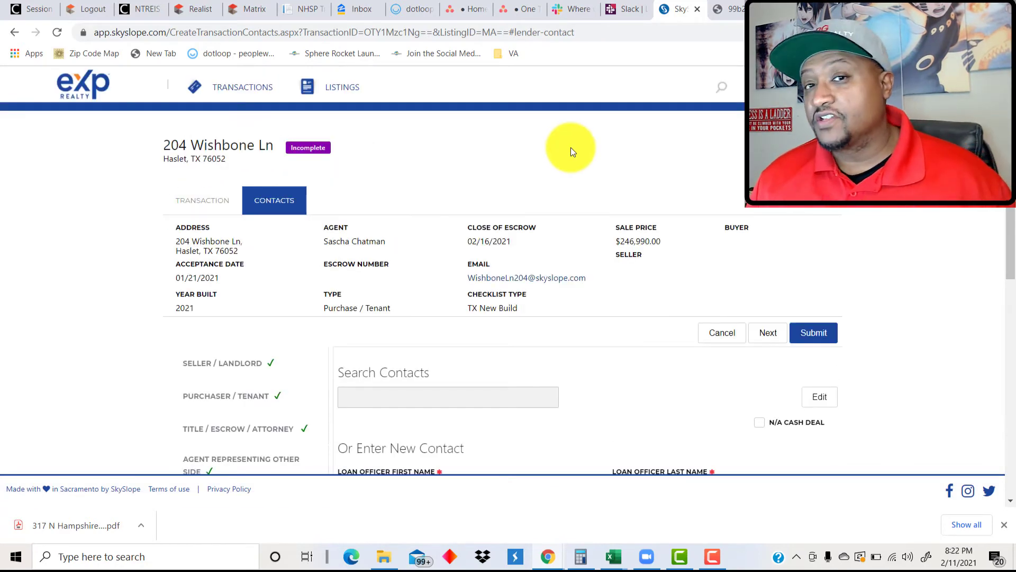
pyautogui.scroll(-5, 450, 243)
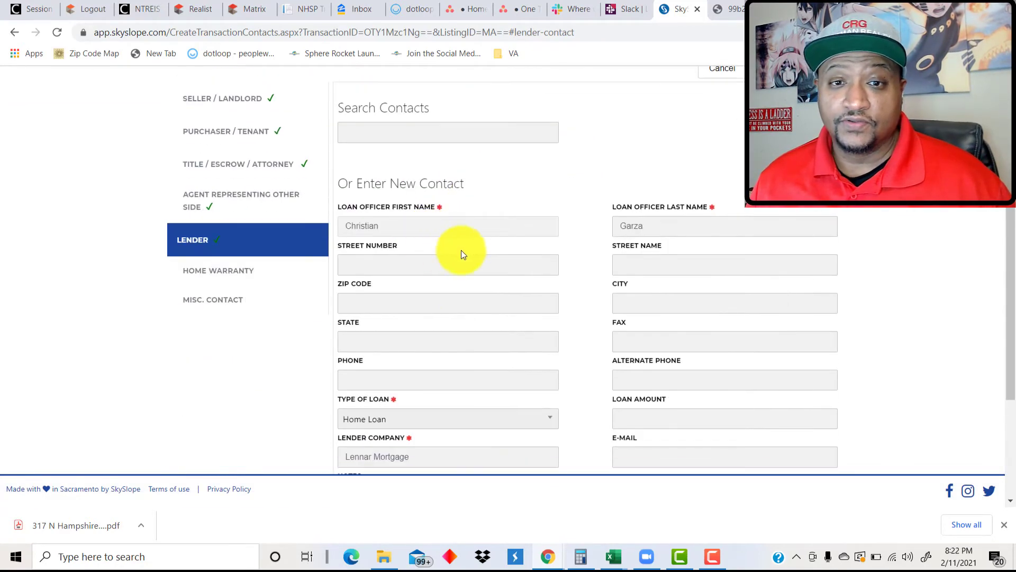
pyautogui.scroll(5, 555, 256)
pyautogui.click(814, 332)
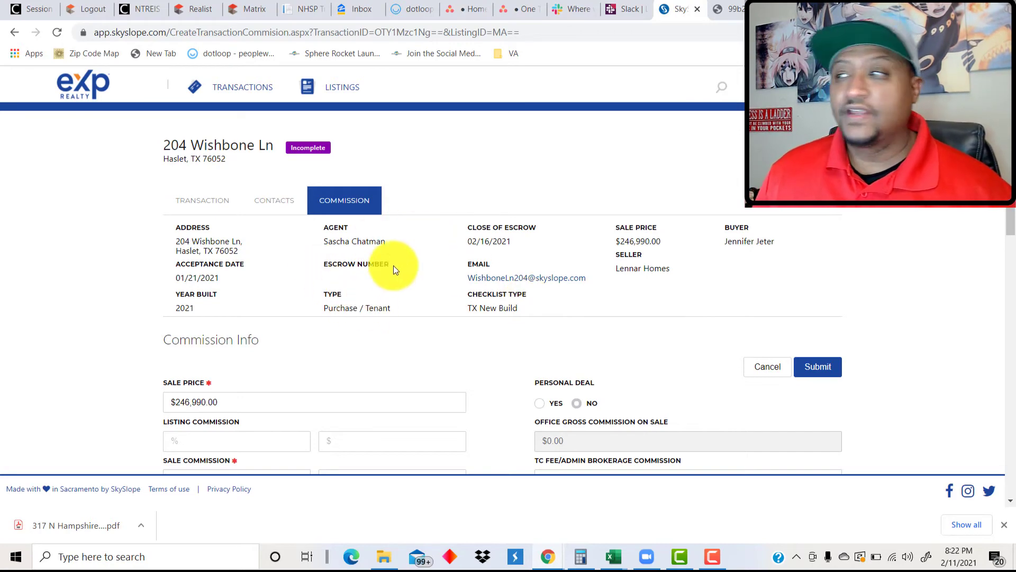
# Choose No Referral and submit the 2.00 commission totaling $4,939.80 gross.
pyautogui.scroll(-5, 143, 313)
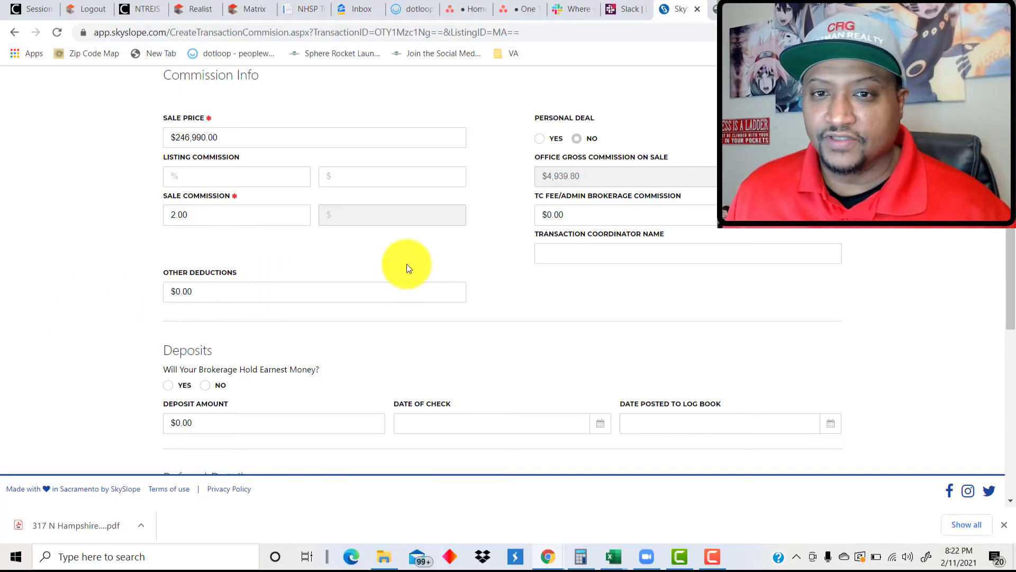
pyautogui.scroll(-3, 295, 321)
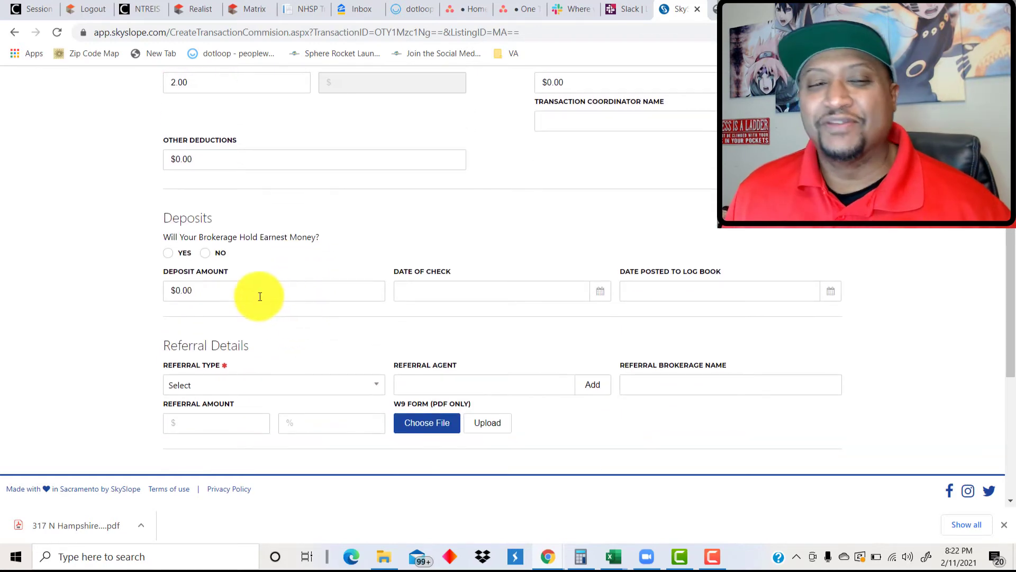
pyautogui.click(215, 382)
pyautogui.click(190, 313)
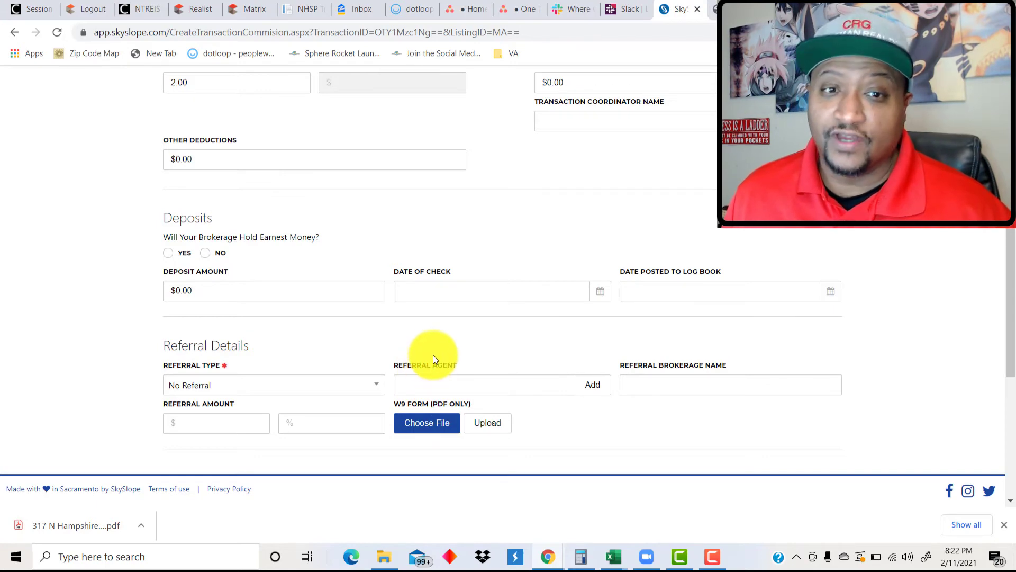
pyautogui.scroll(-5, 408, 316)
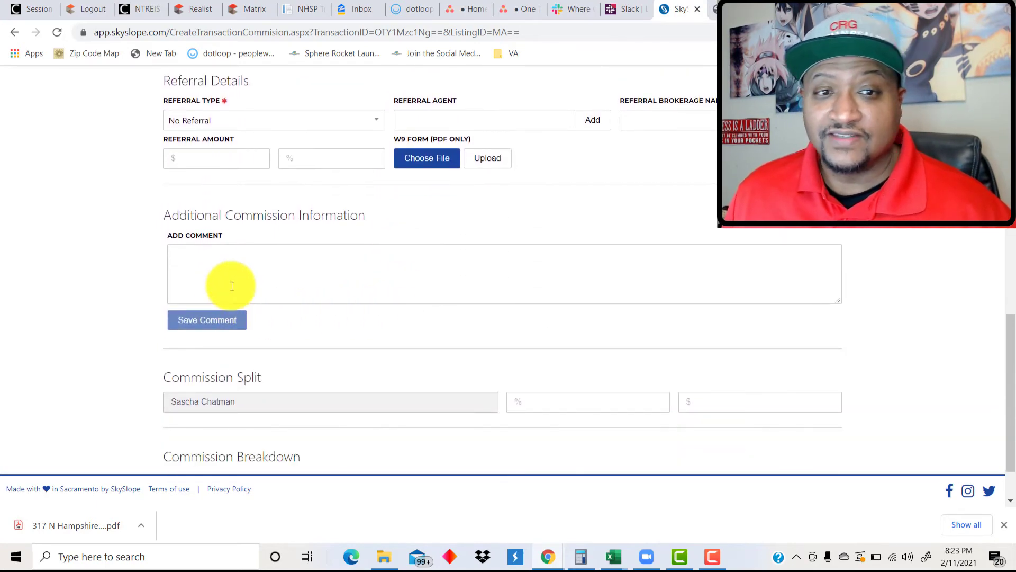
pyautogui.click(229, 283)
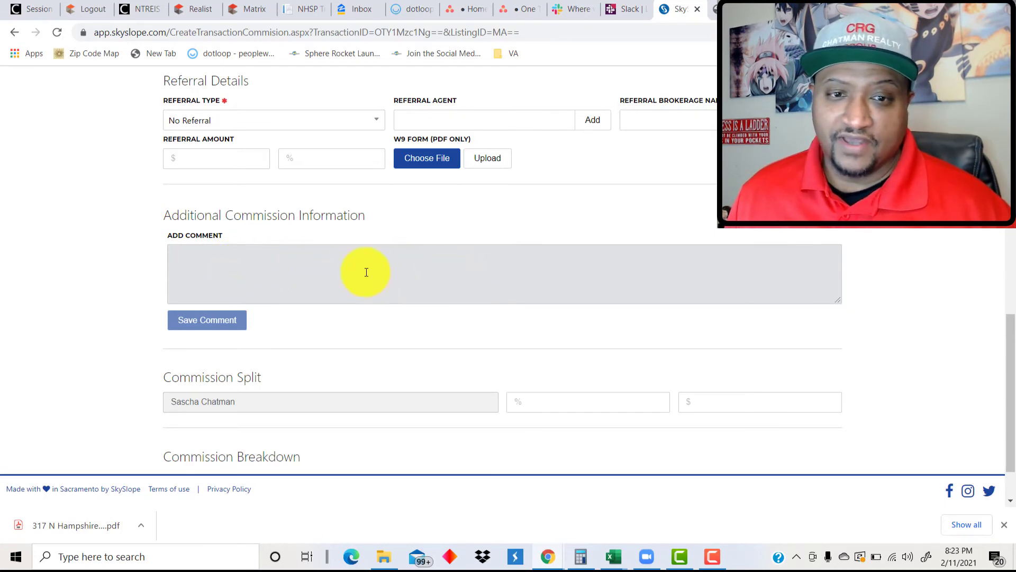
pyautogui.scroll(-1, 329, 270)
pyautogui.scroll(12, 335, 268)
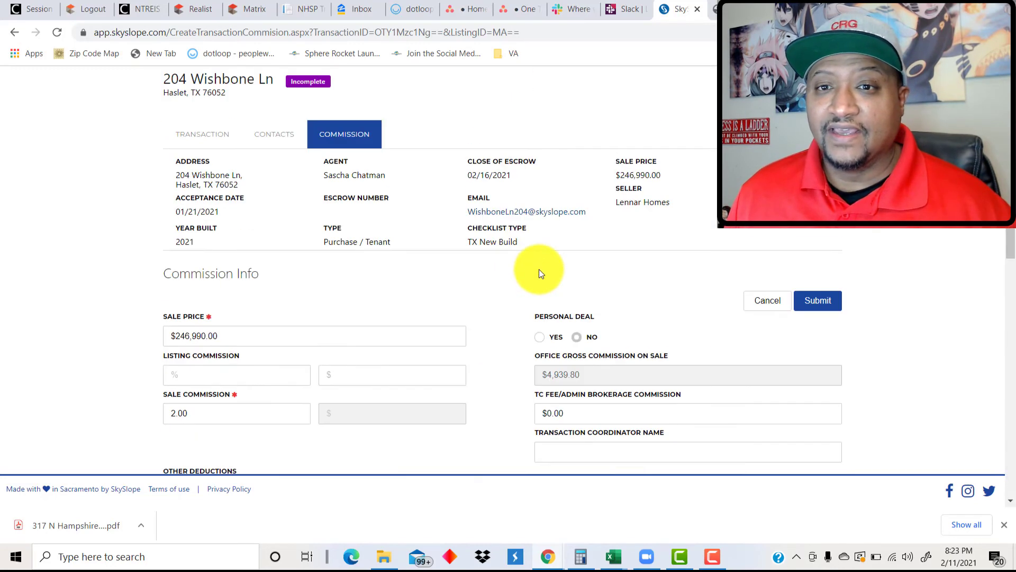
pyautogui.scroll(2, 583, 297)
pyautogui.click(816, 366)
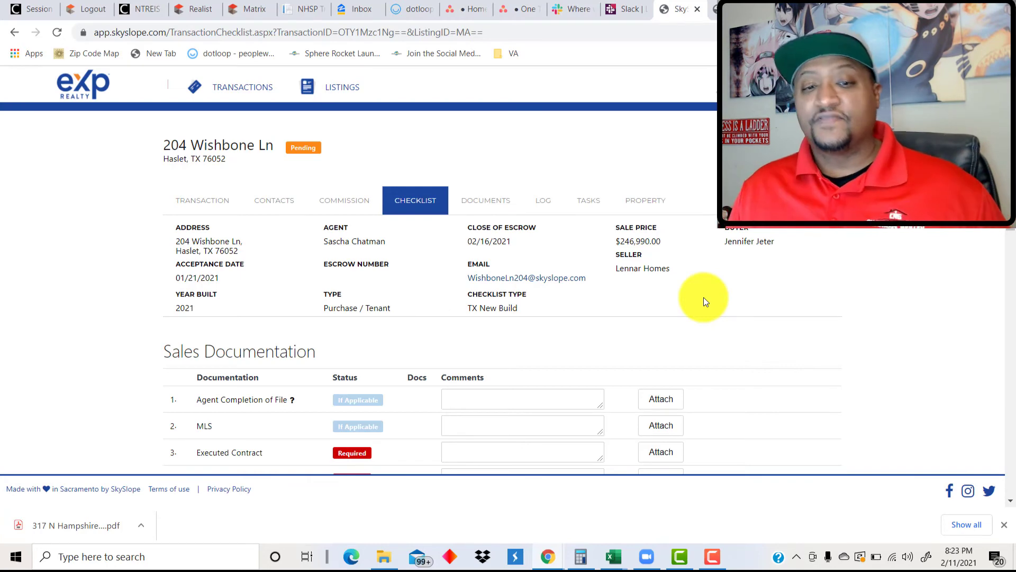
# Scroll through the Sales, Disclosure and Closing Documentation checklist items.
pyautogui.scroll(-5, 357, 276)
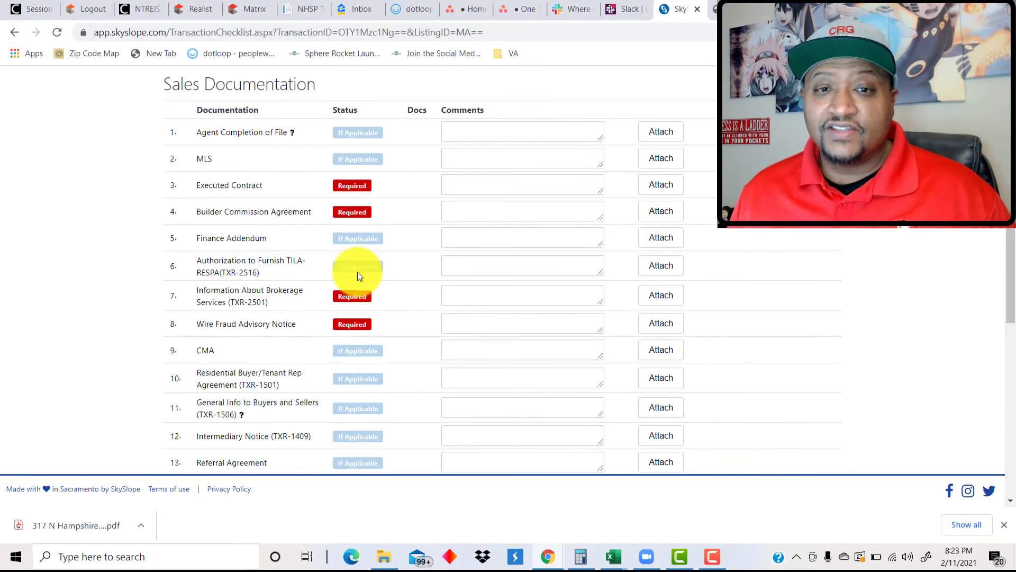
pyautogui.scroll(-1, 328, 223)
pyautogui.scroll(1, 313, 144)
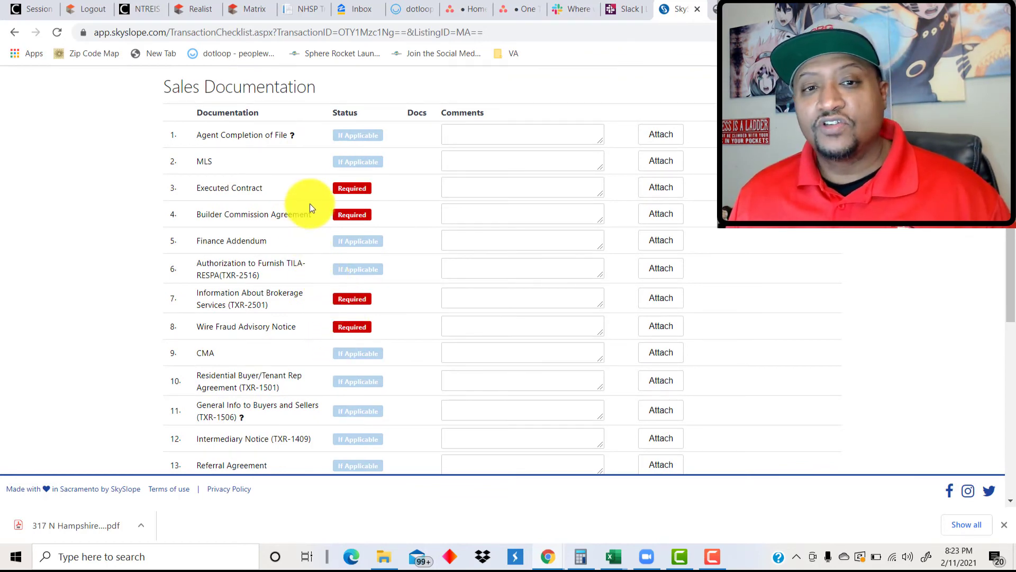
pyautogui.scroll(-8, 316, 249)
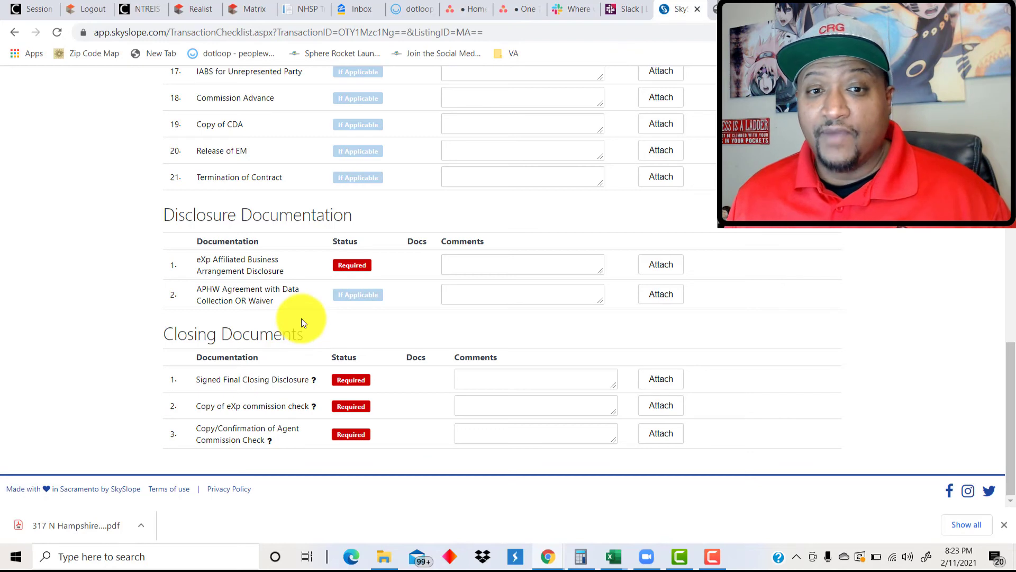
pyautogui.scroll(10, 301, 319)
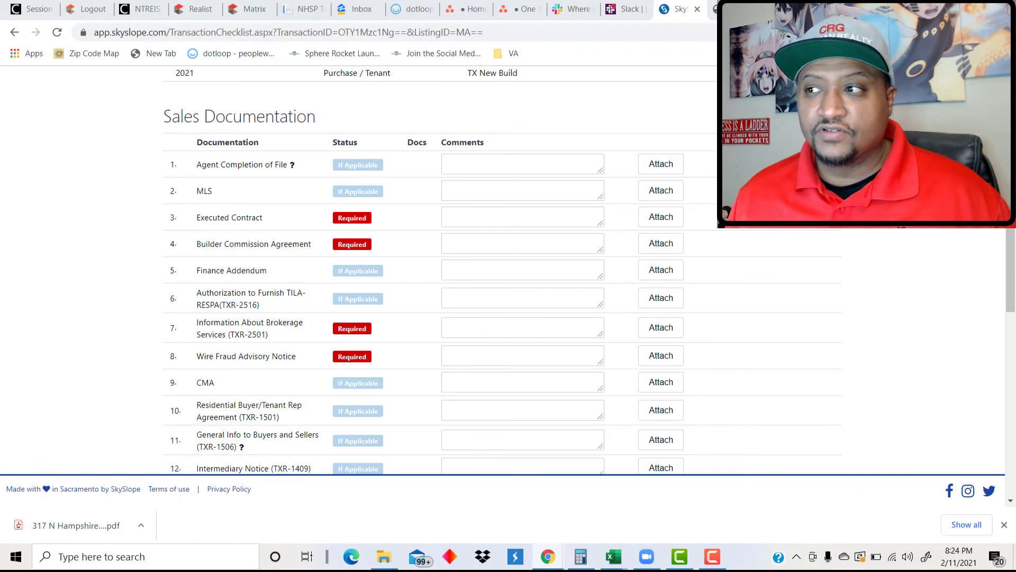
# Attach the contract PDF to the Executed Contract item so it shows In Review.
pyautogui.moveTo(555, 238); pyautogui.dragTo(647, 221)
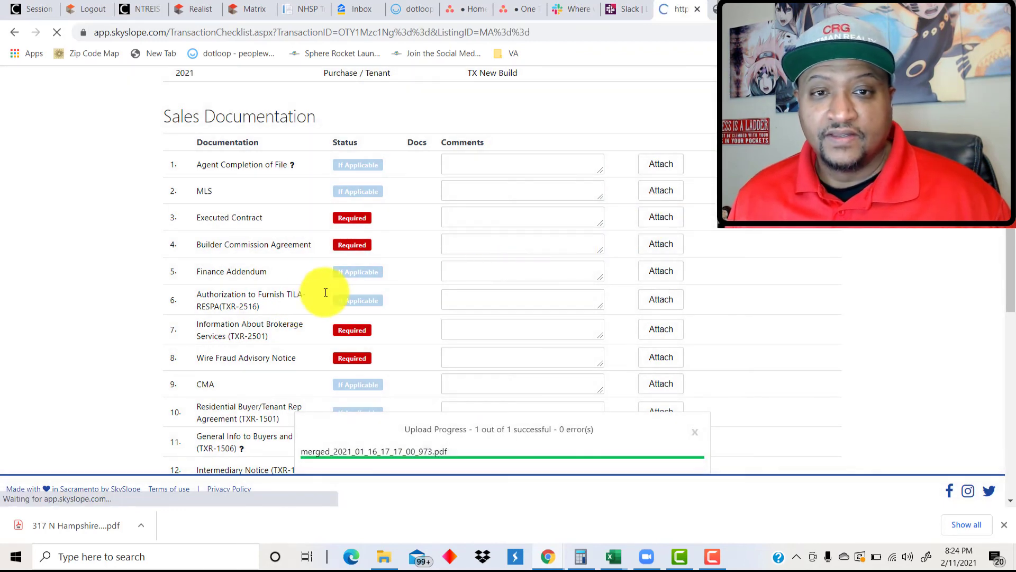
pyautogui.scroll(-3, 392, 270)
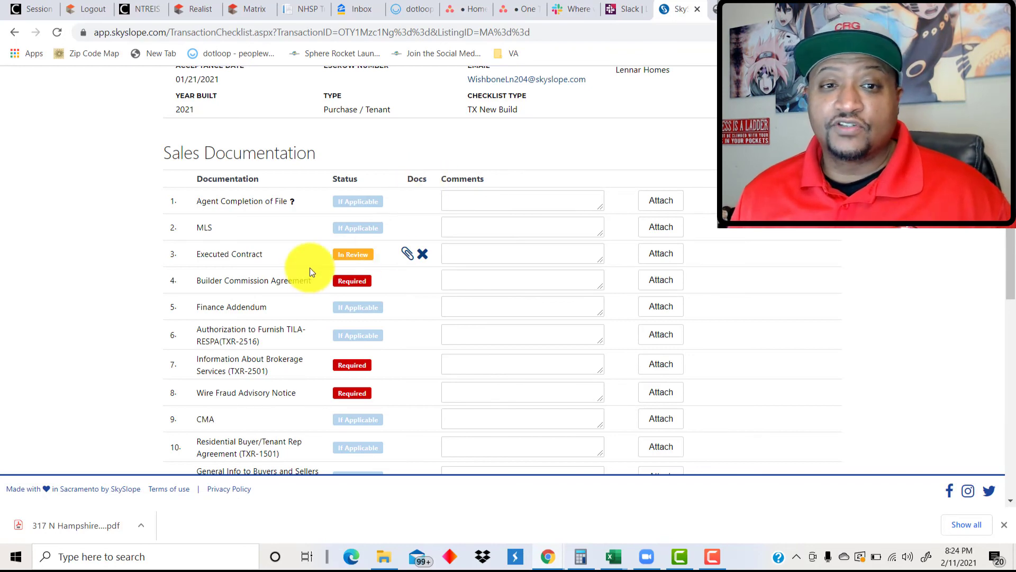
pyautogui.scroll(-9, 338, 328)
pyautogui.scroll(10, 344, 318)
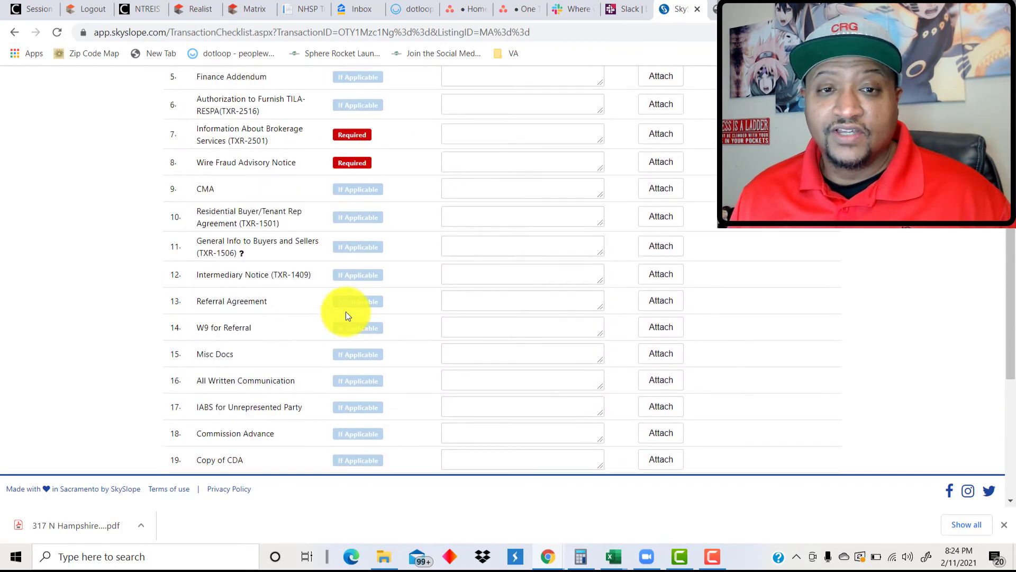
pyautogui.scroll(4, 351, 302)
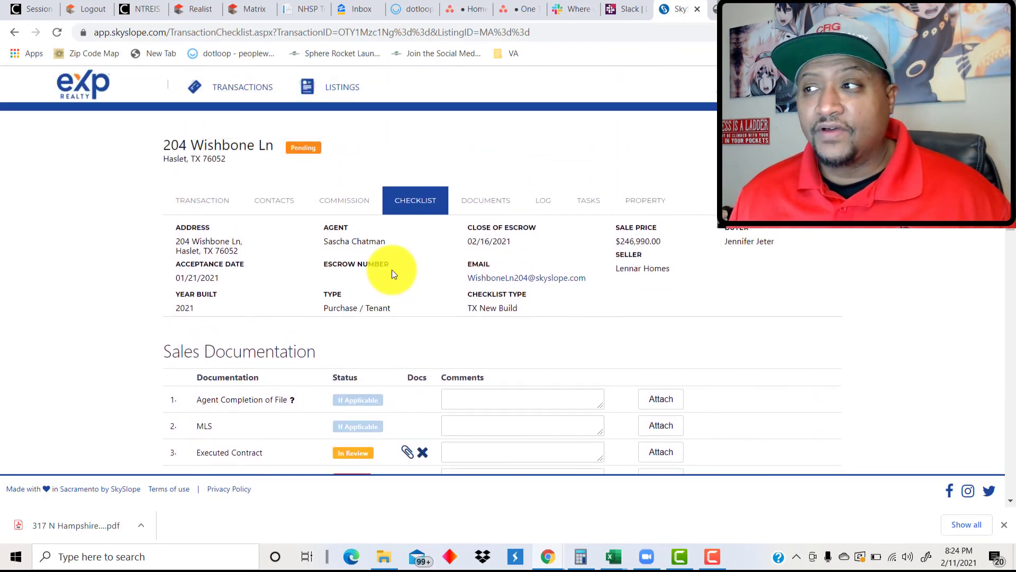